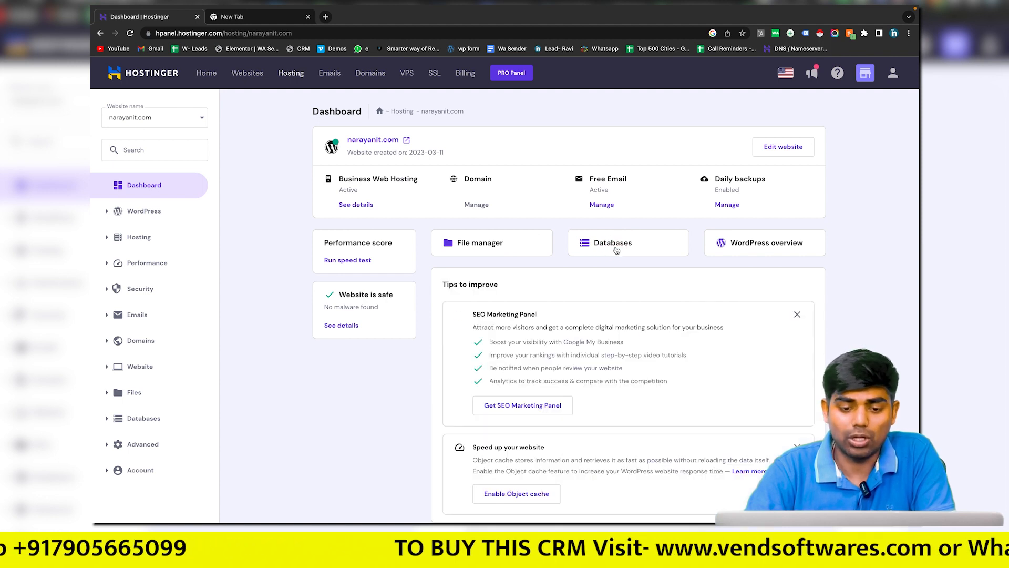
# Step: Open the site's File Manager and browse into the public_html folder
pyautogui.click(508, 245)
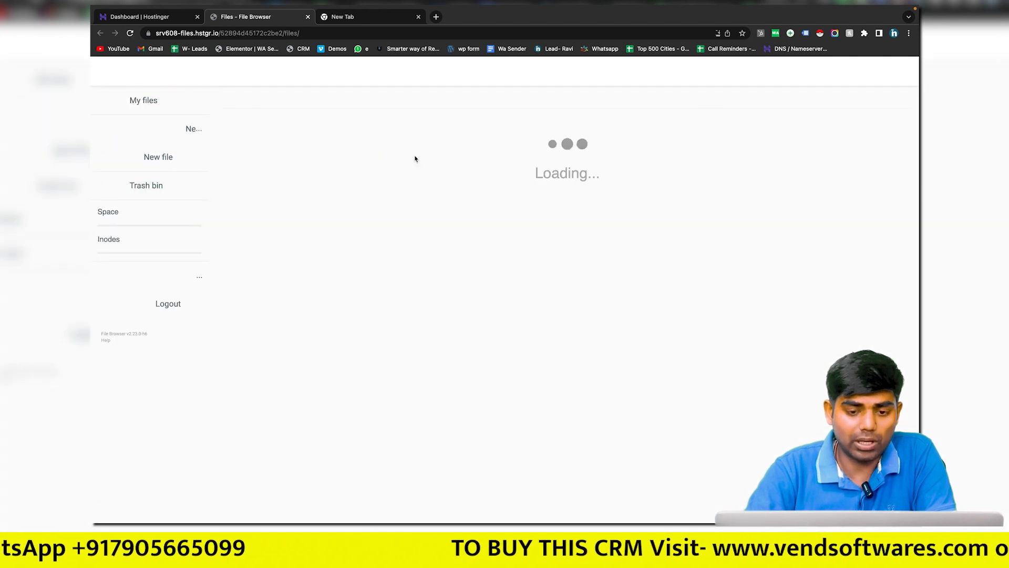
pyautogui.doubleClick(279, 146)
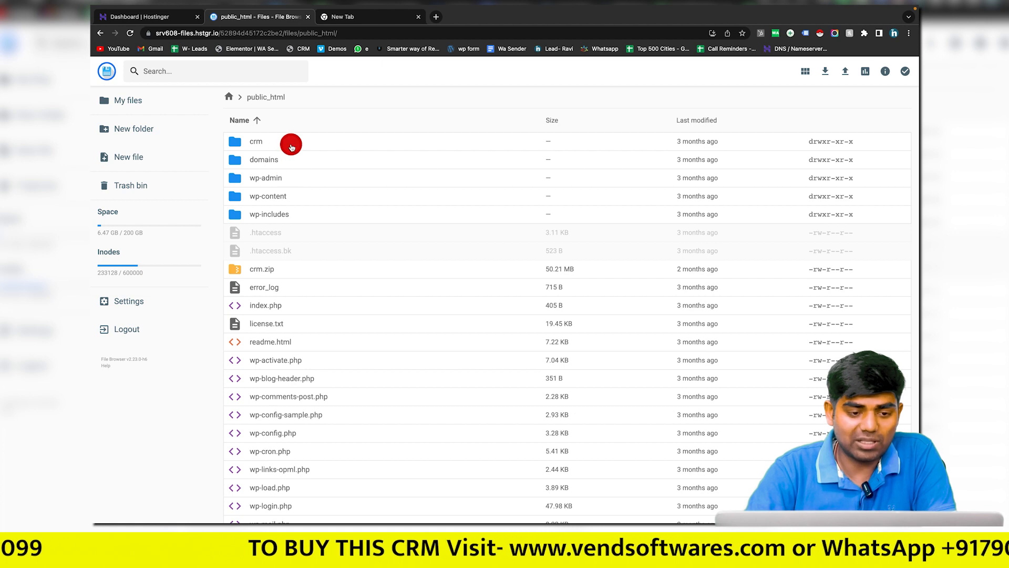
# Step: Delete the old crm folder from public_html and start a new folder there
pyautogui.click(290, 145)
pyautogui.rightClick(291, 148)
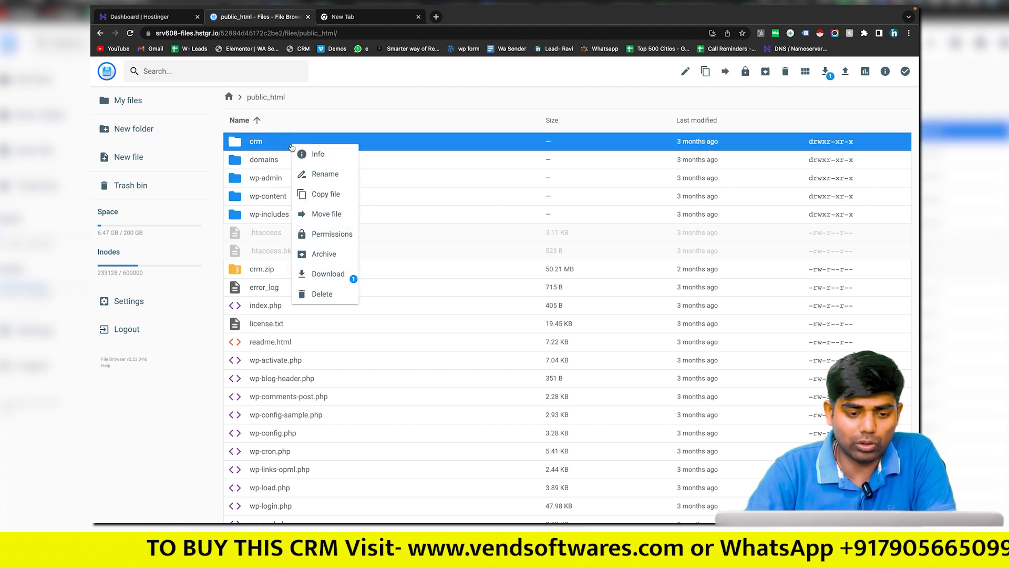
pyautogui.click(324, 298)
pyautogui.click(569, 309)
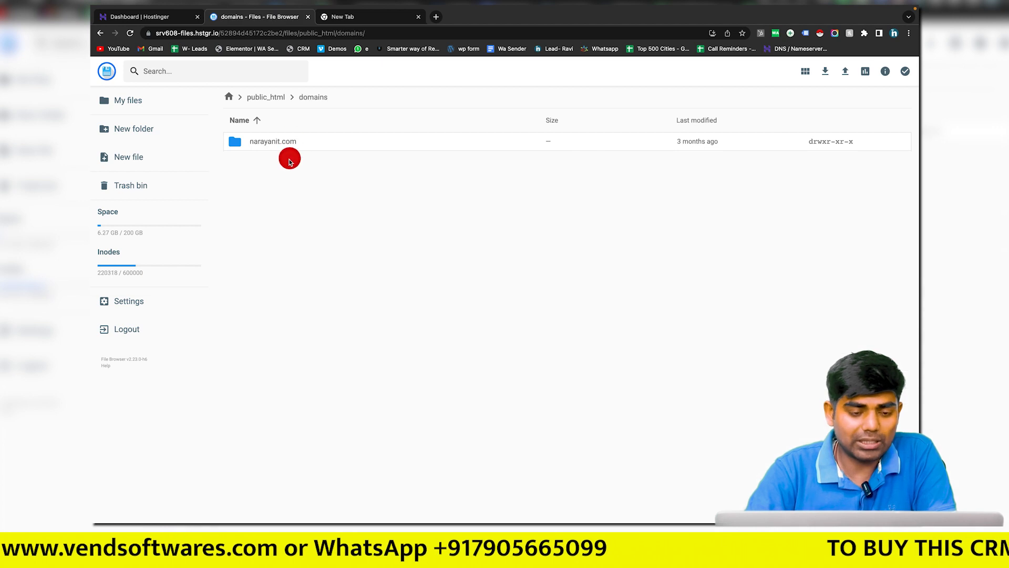
pyautogui.click(274, 98)
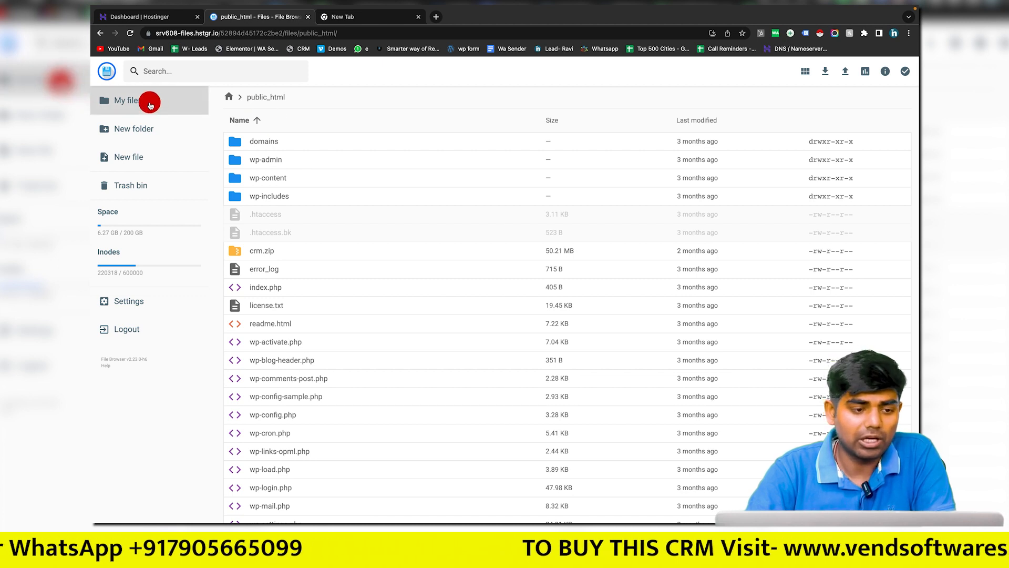
pyautogui.click(145, 128)
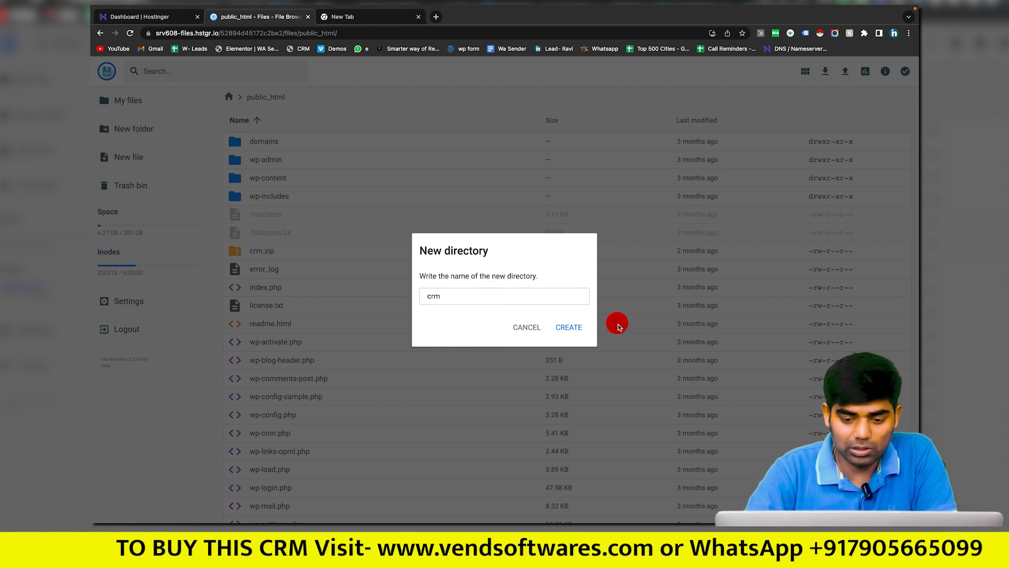
# Step: Create the empty crm folder and pick the Perfex CRM file from Downloads to upload into it
pyautogui.click(561, 331)
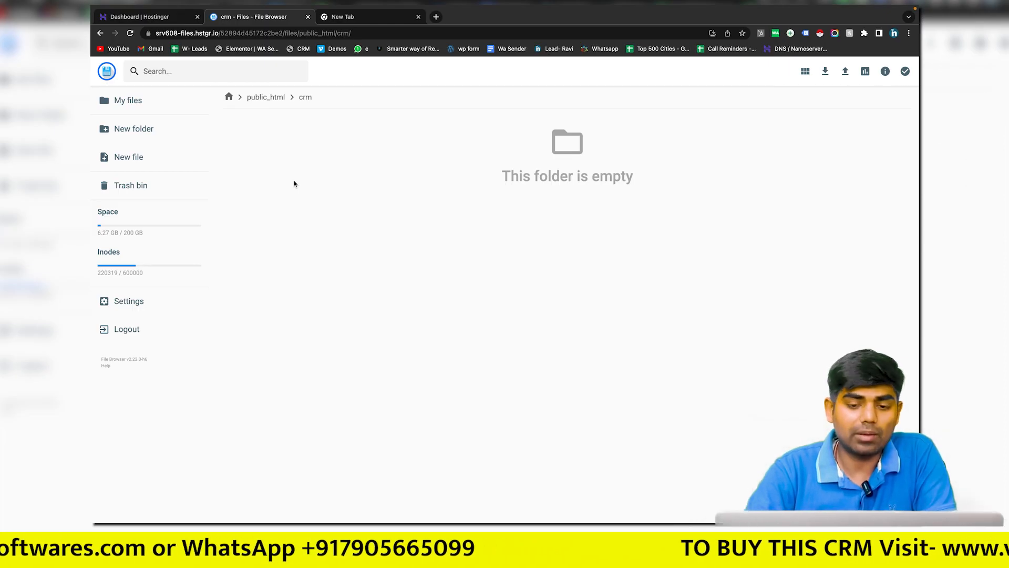
pyautogui.click(846, 75)
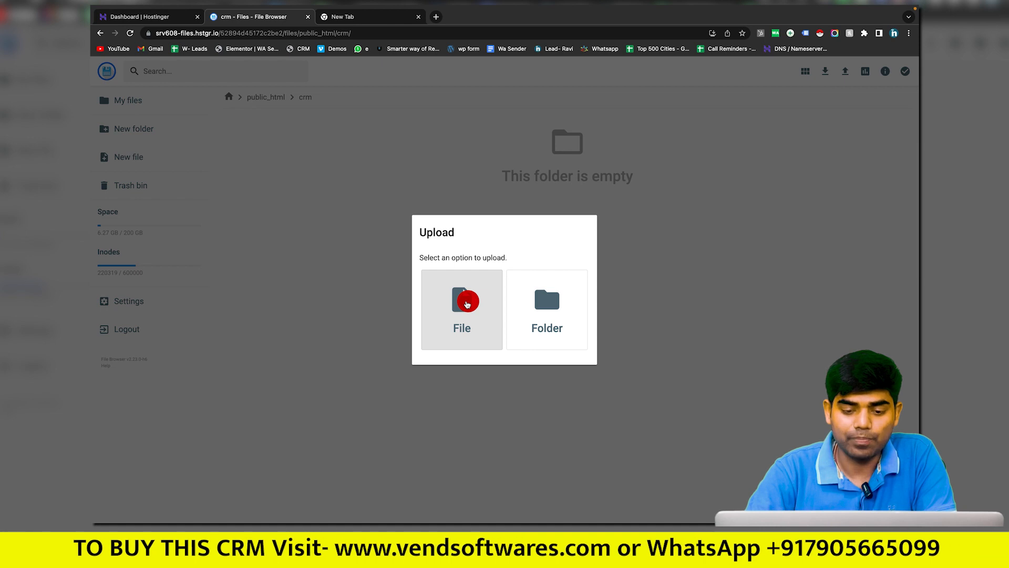
pyautogui.click(467, 304)
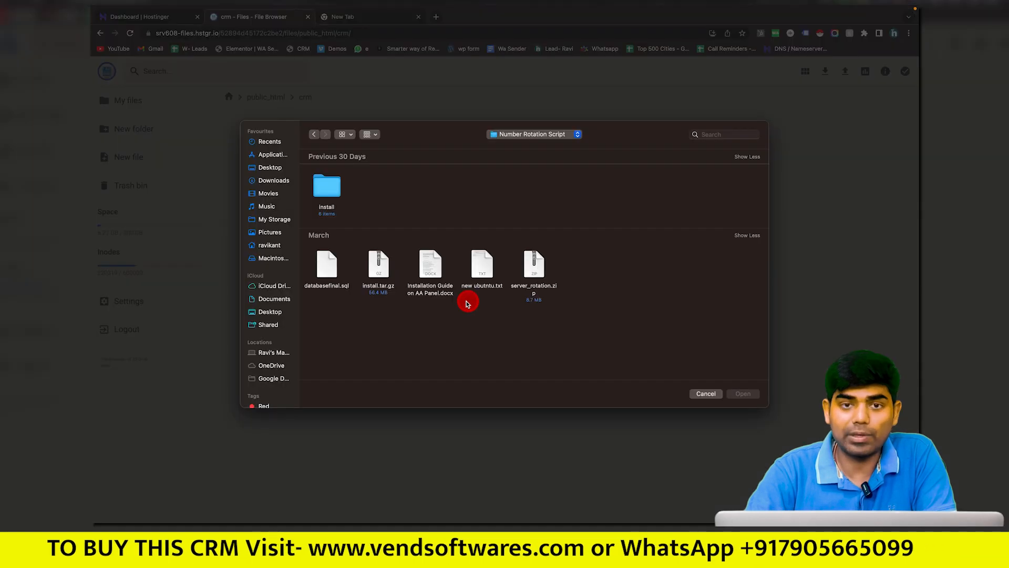
pyautogui.click(274, 180)
pyautogui.scroll(-2, 552, 294)
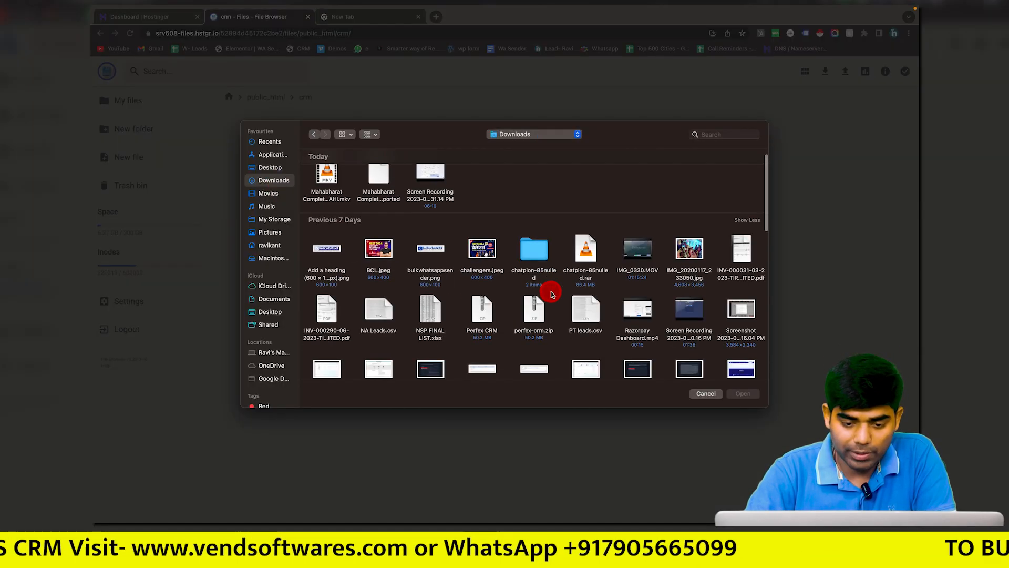
pyautogui.click(479, 296)
pyautogui.doubleClick(480, 296)
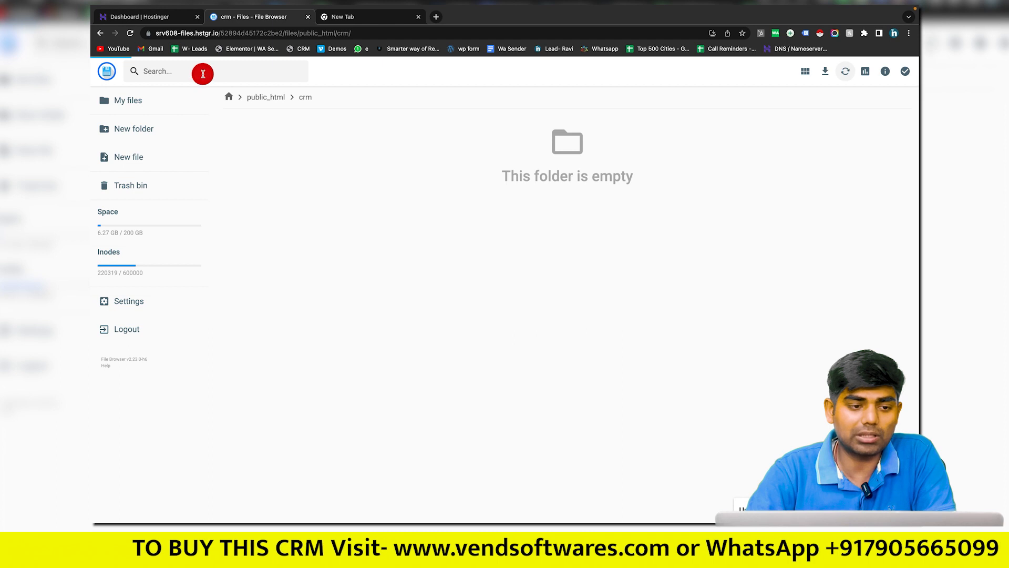
pyautogui.click(171, 21)
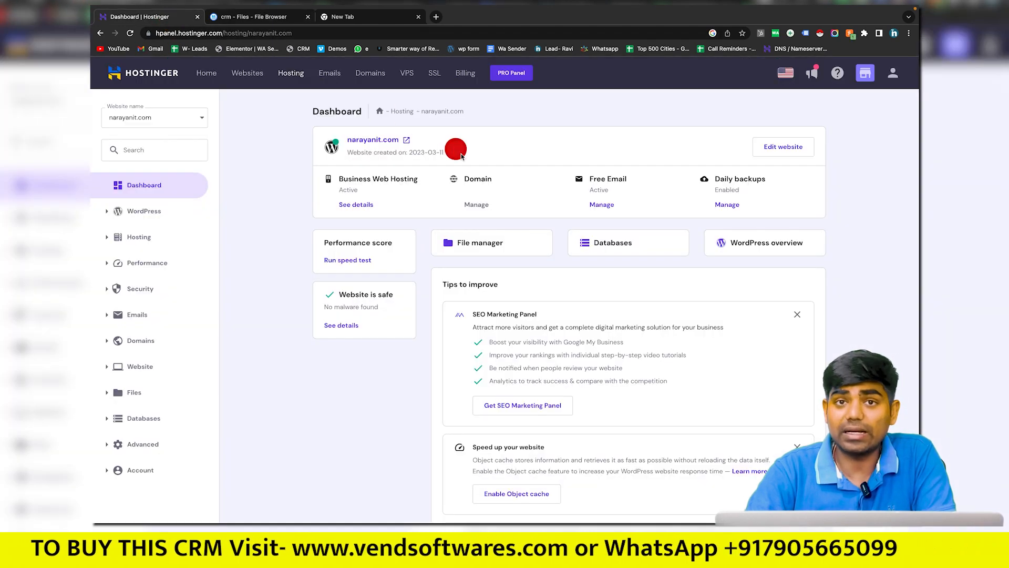
# Step: Create a MySQL database and user named testcrm with a password
pyautogui.click(615, 246)
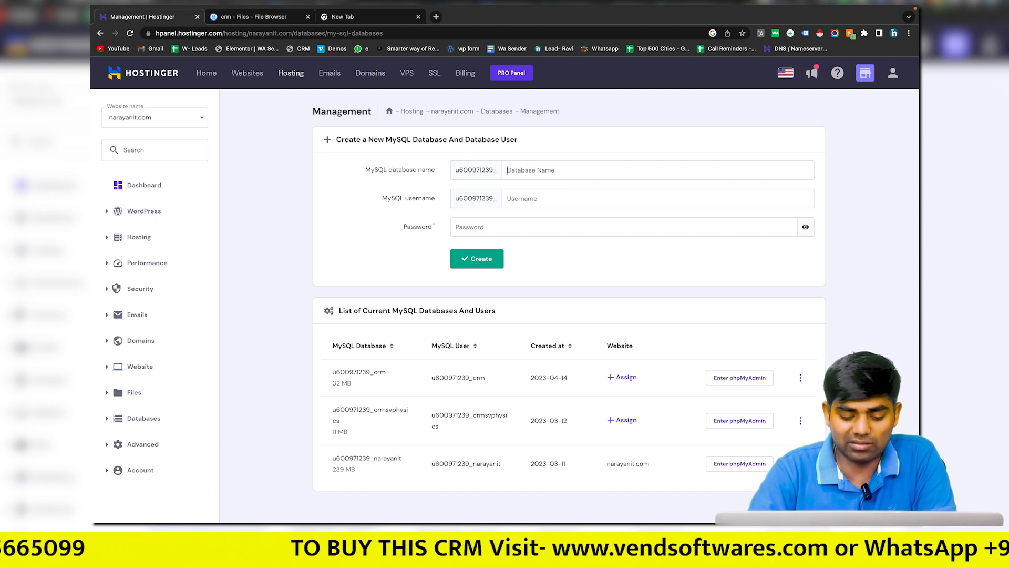
pyautogui.write('Crm')
pyautogui.write('t')
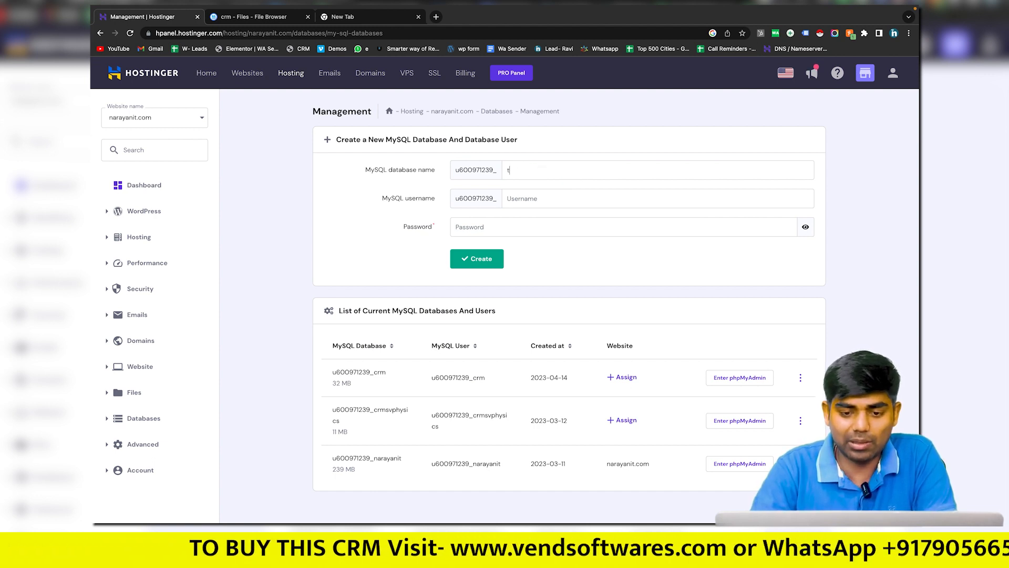
pyautogui.write('estcrm')
pyautogui.hotkey('ctrl', 'a')
pyautogui.click(572, 205)
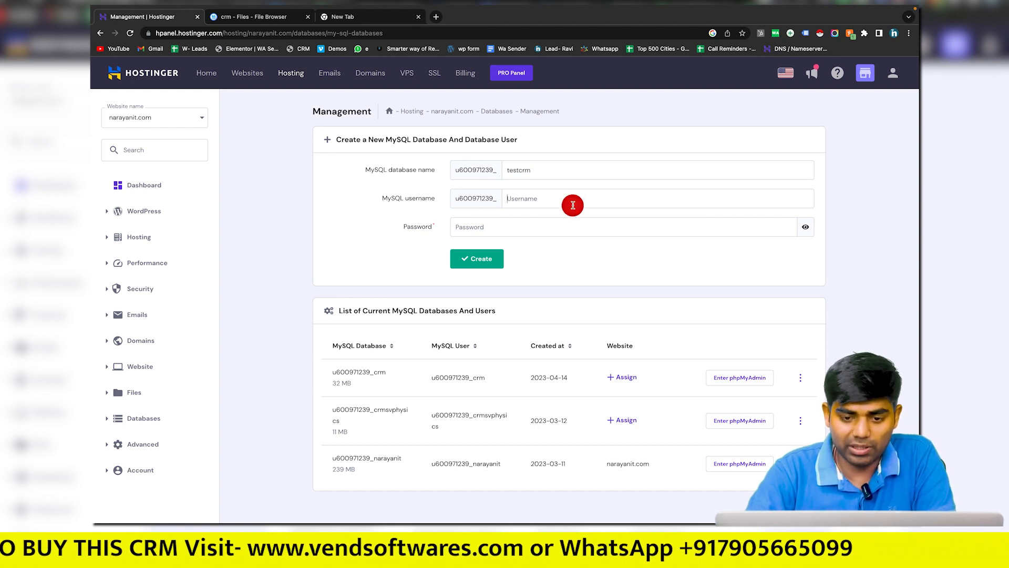
pyautogui.click(523, 223)
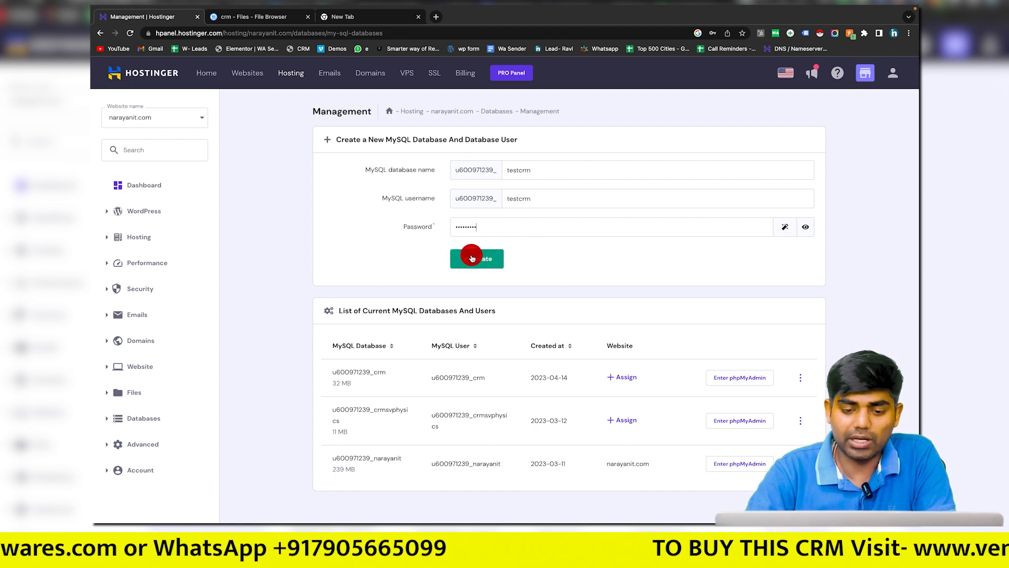
pyautogui.click(472, 258)
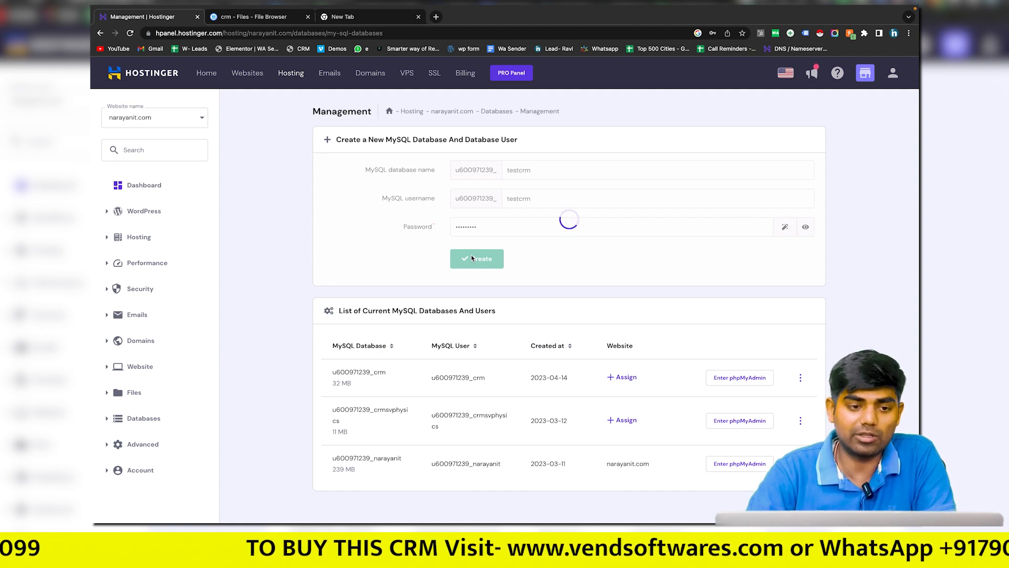
# Step: Copy the full testcrm database and user names from the MySQL databases list
pyautogui.click(274, 40)
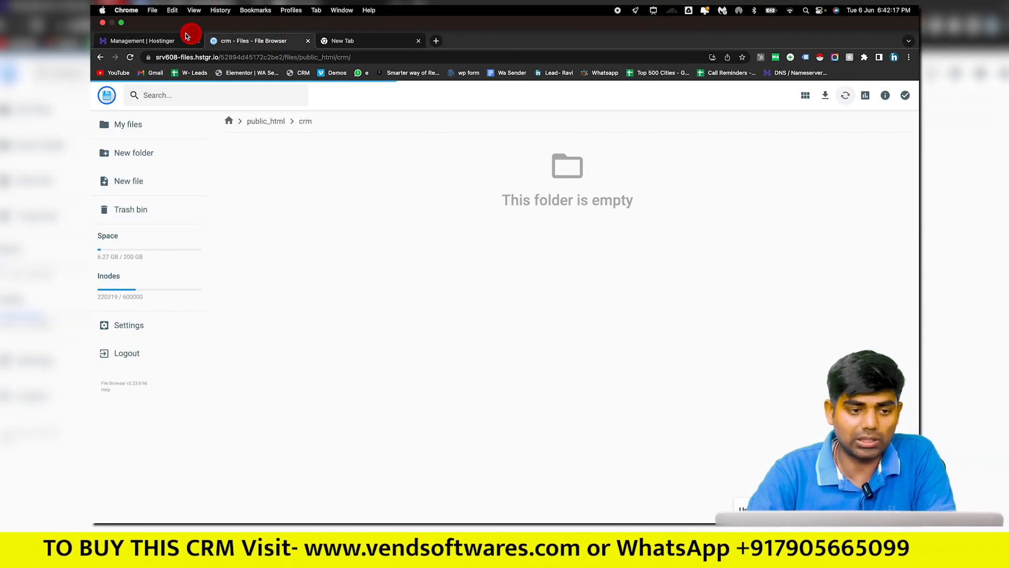
pyautogui.click(163, 41)
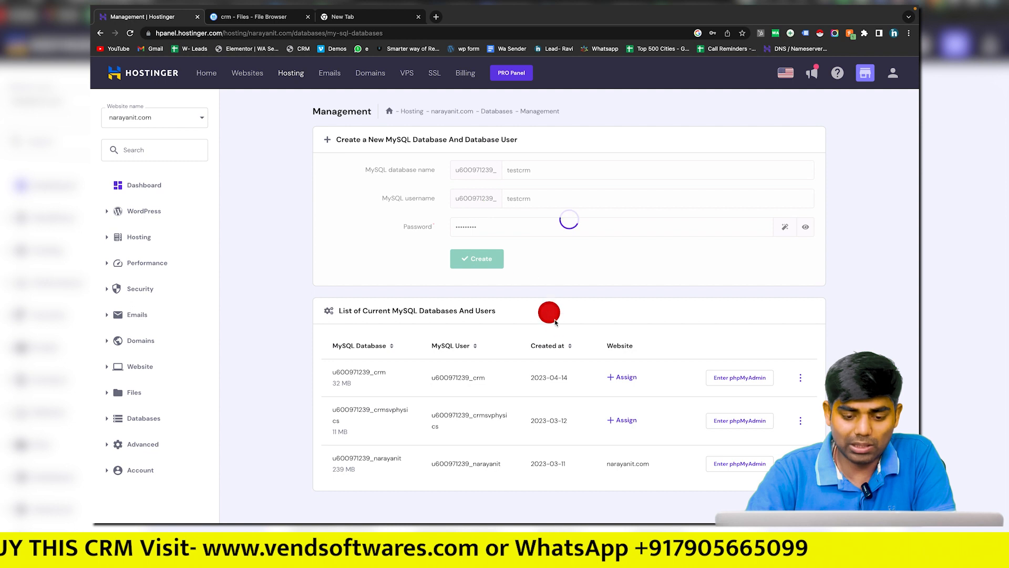
pyautogui.scroll(-1, 558, 325)
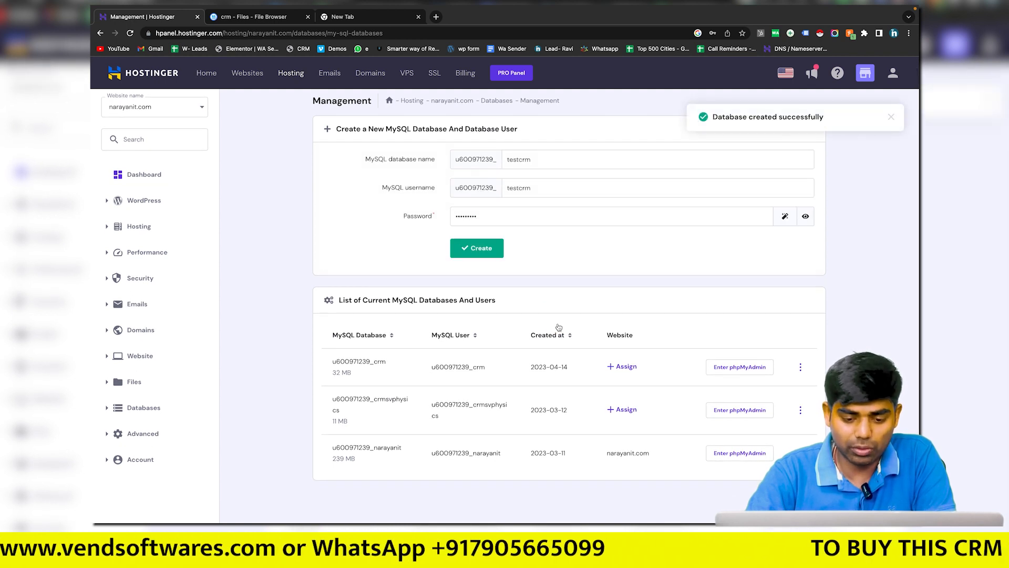
pyautogui.scroll(-2, 403, 377)
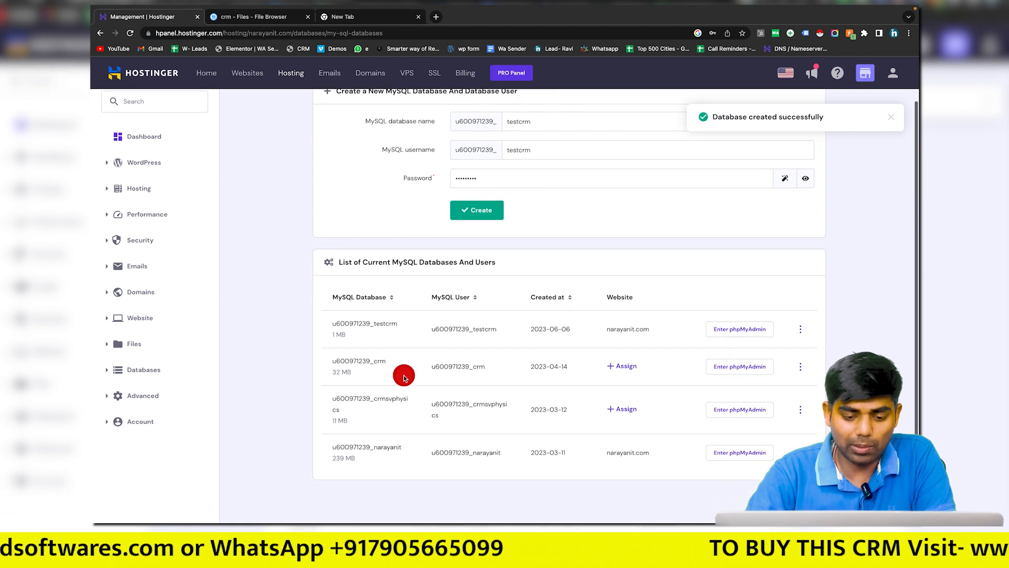
pyautogui.doubleClick(374, 326)
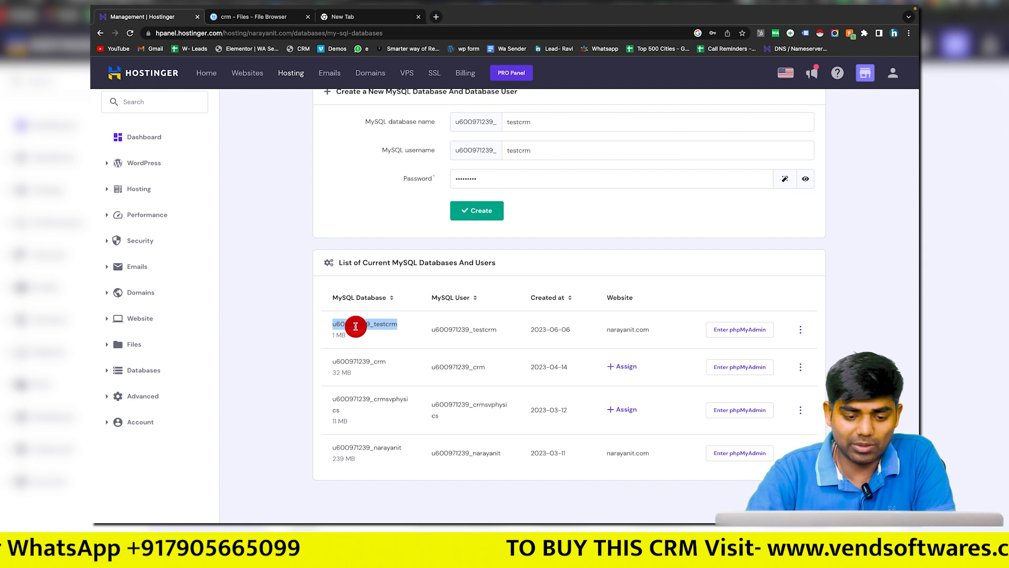
pyautogui.doubleClick(469, 330)
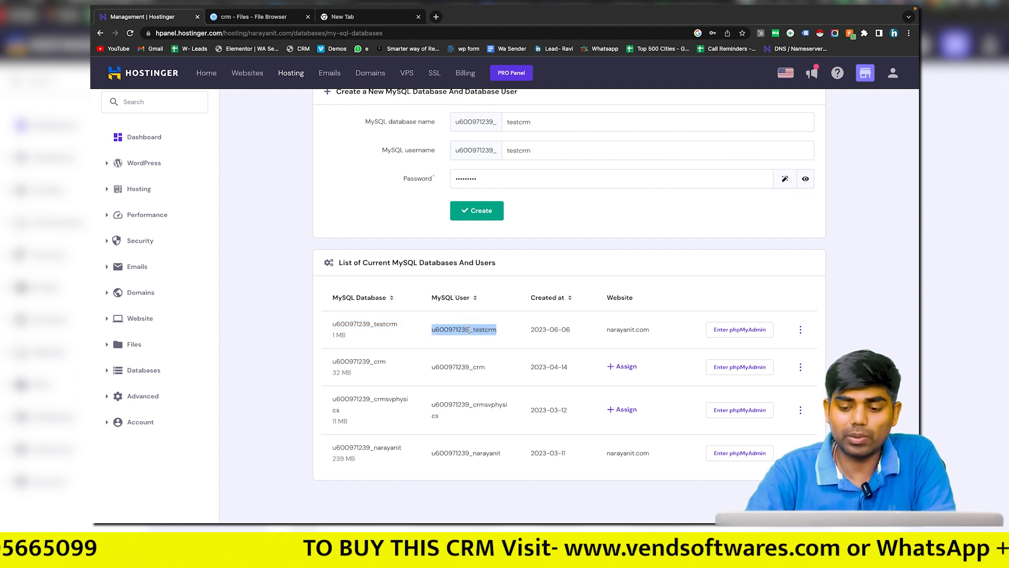
pyautogui.click(755, 342)
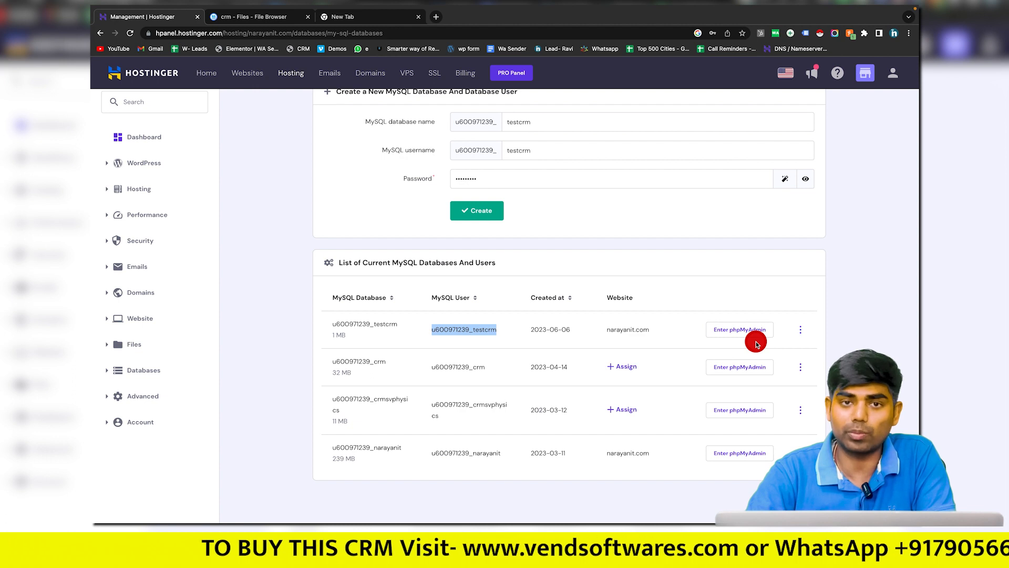
pyautogui.scroll(2, 546, 281)
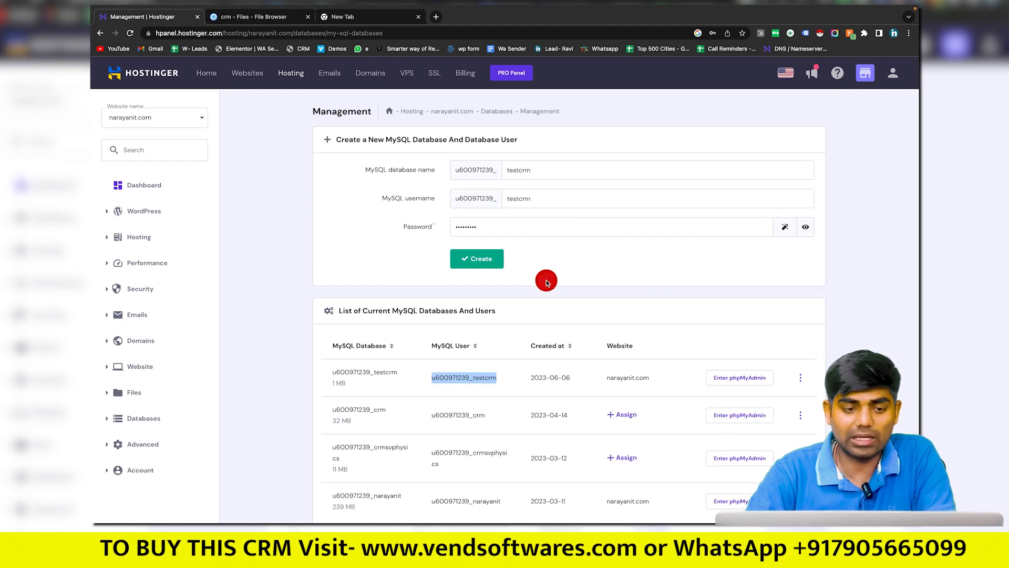
pyautogui.click(274, 19)
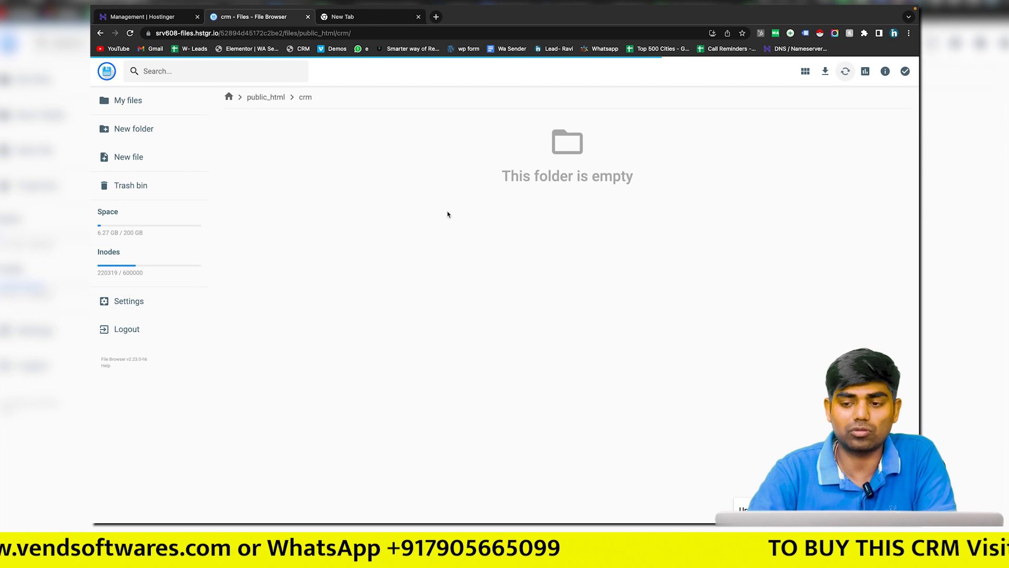
# Step: Extract Perfex CRM.zip into a new folder named abc
pyautogui.click(324, 149)
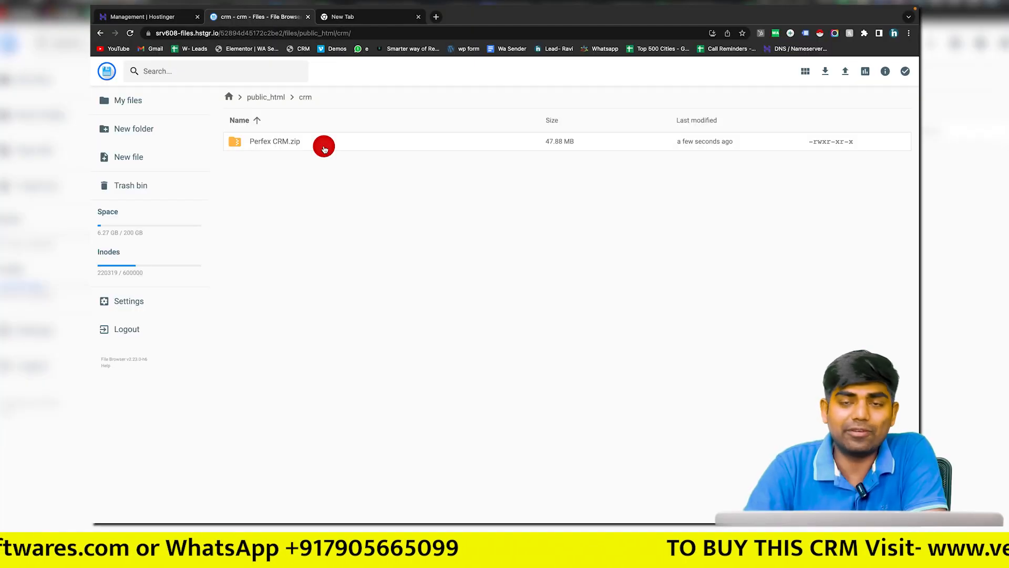
pyautogui.click(325, 150)
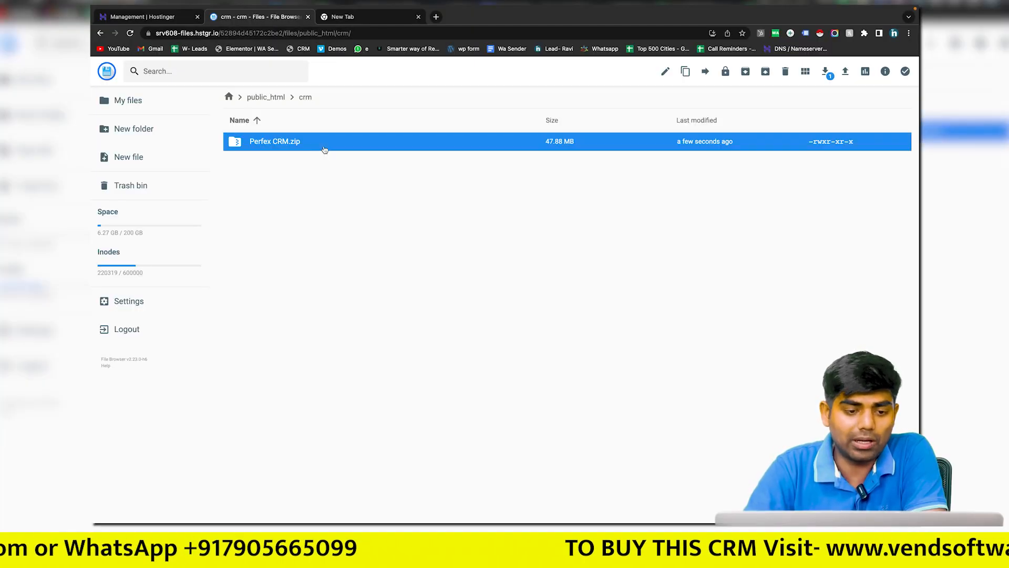
pyautogui.rightClick(325, 153)
pyautogui.click(362, 278)
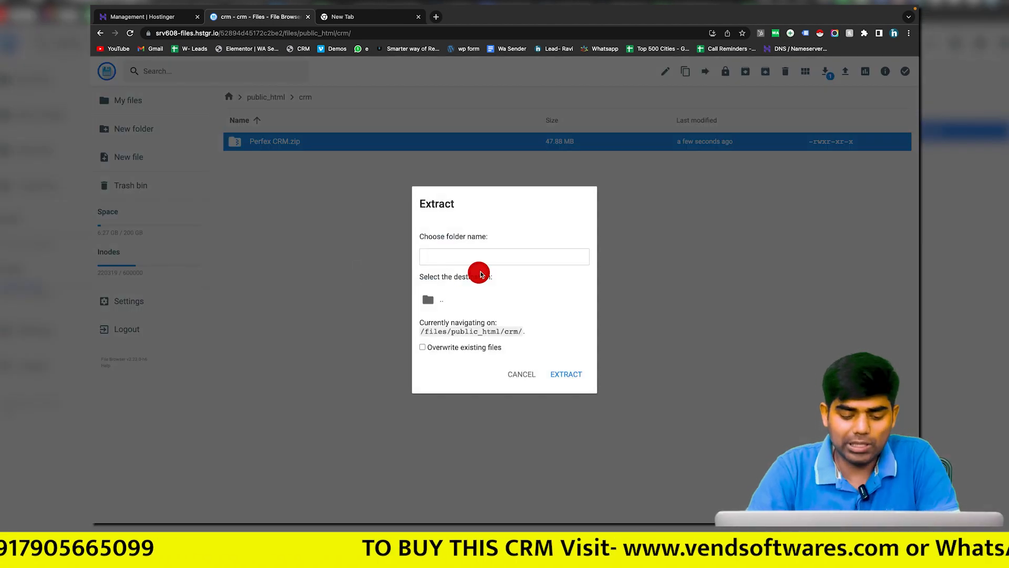
pyautogui.write('abc')
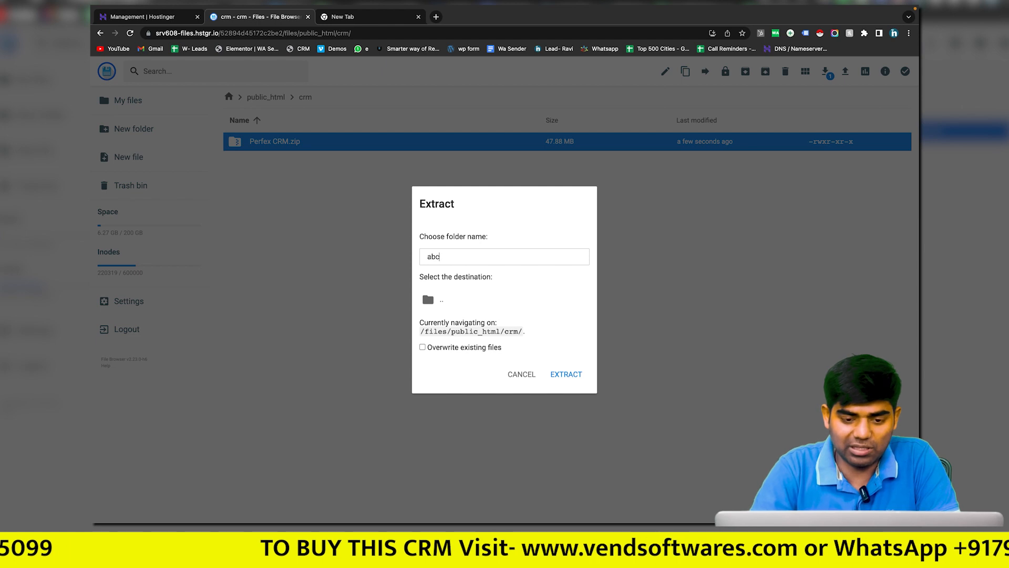
pyautogui.click(586, 378)
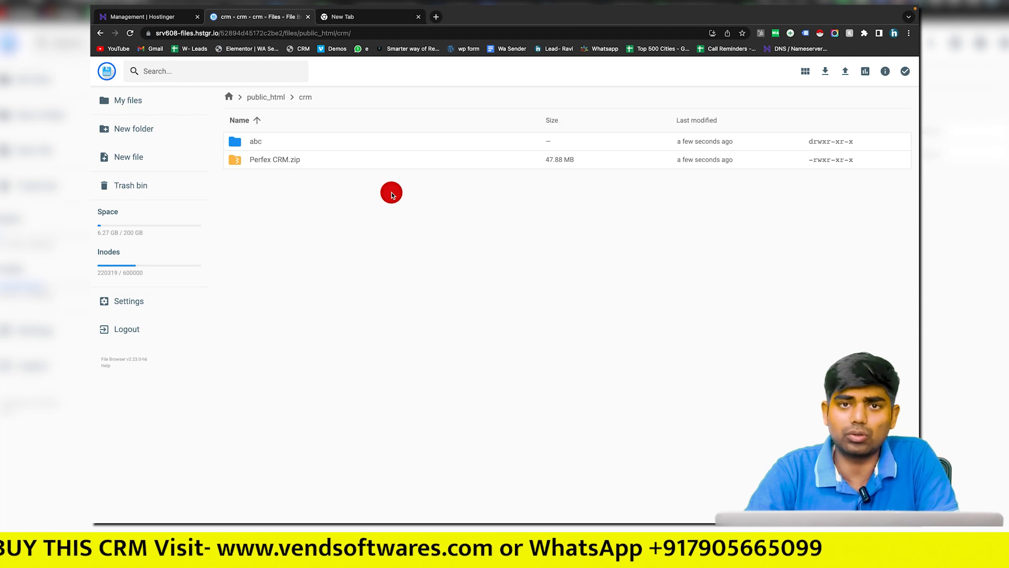
# Step: Delete the Perfex CRM.zip archive
pyautogui.click(291, 160)
pyautogui.rightClick(292, 159)
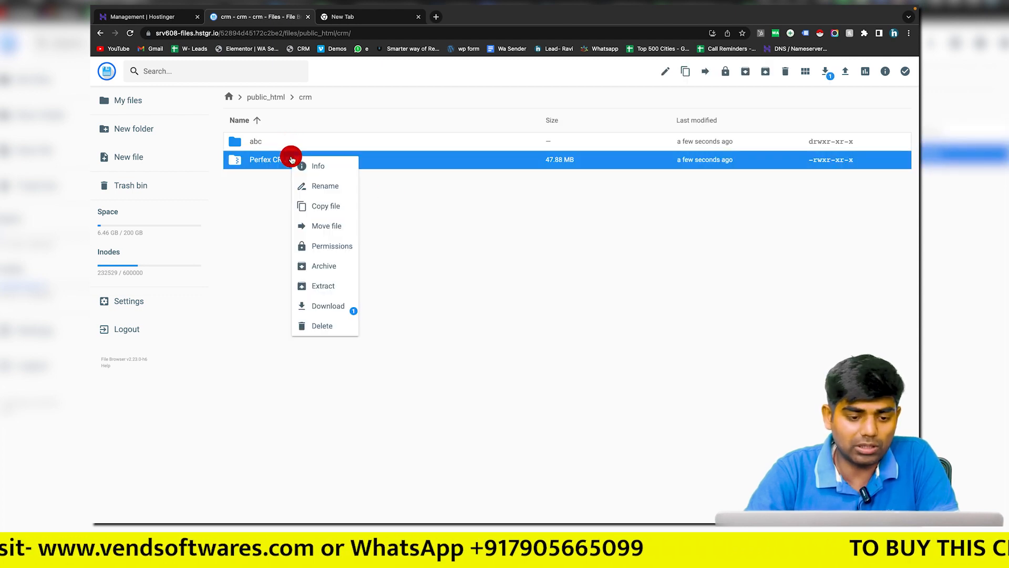
pyautogui.click(317, 328)
pyautogui.click(567, 311)
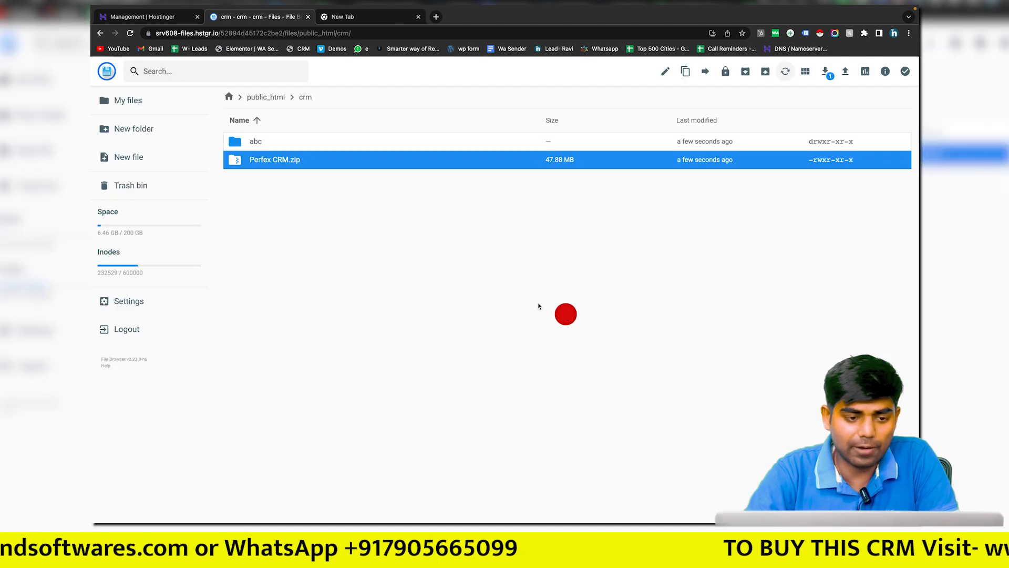
# Step: Open abc and then the extracted perfex_crm folder
pyautogui.doubleClick(295, 145)
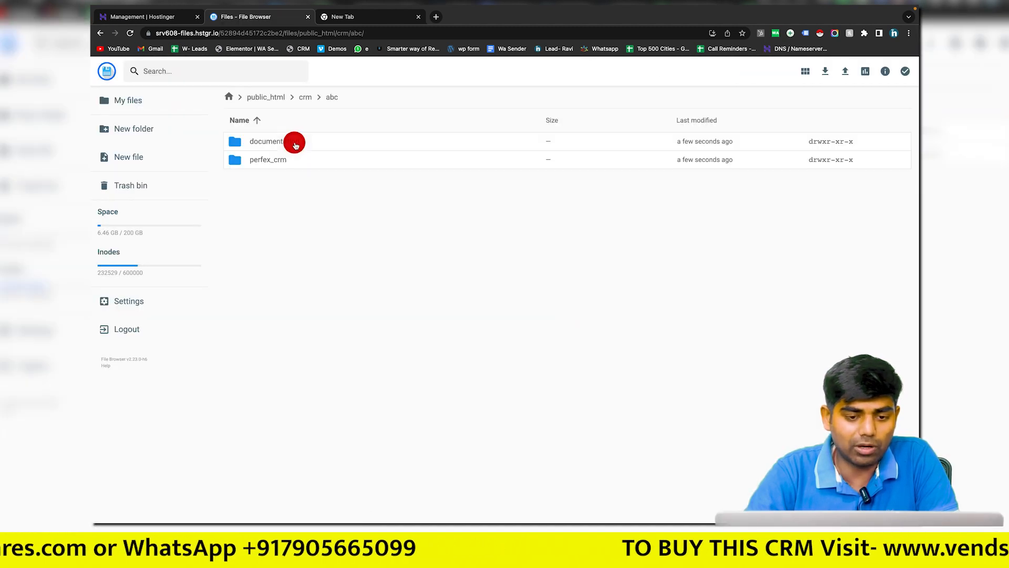
pyautogui.moveTo(244, 156); pyautogui.dragTo(302, 150)
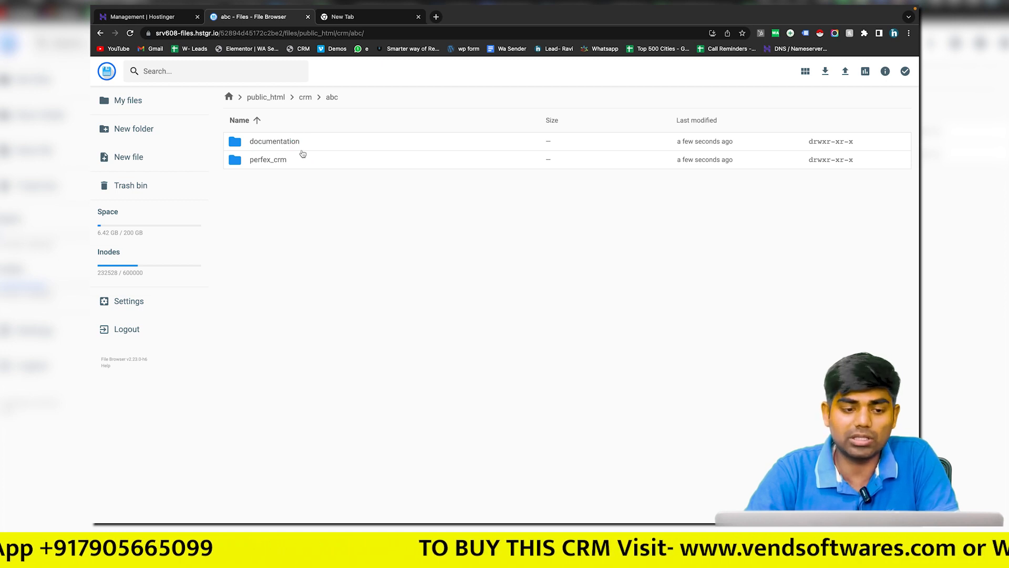
pyautogui.doubleClick(275, 160)
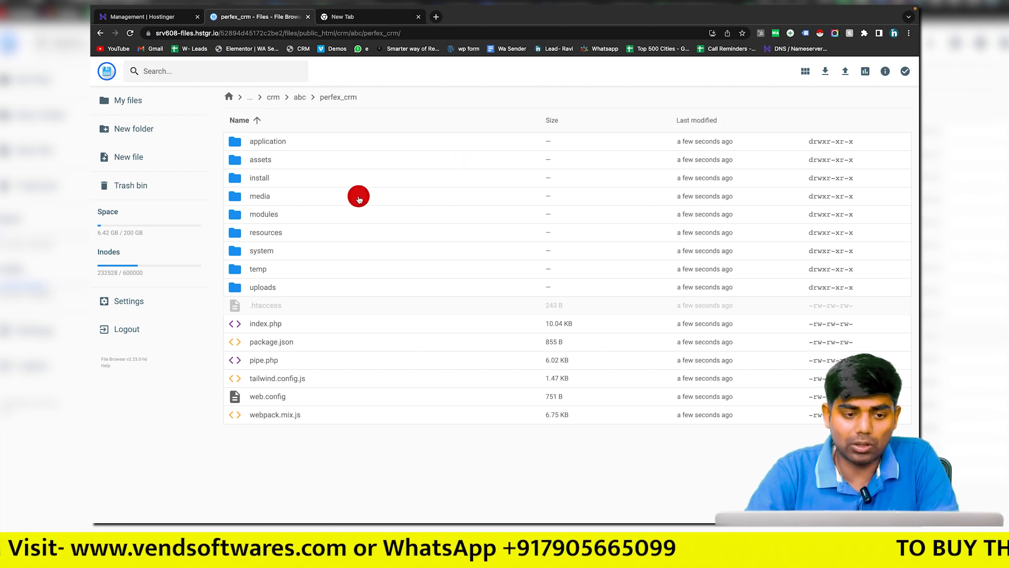
# Step: Move every file and folder from perfex_crm up into /public_html/crm/
pyautogui.hotkey('ctrl', 'a')
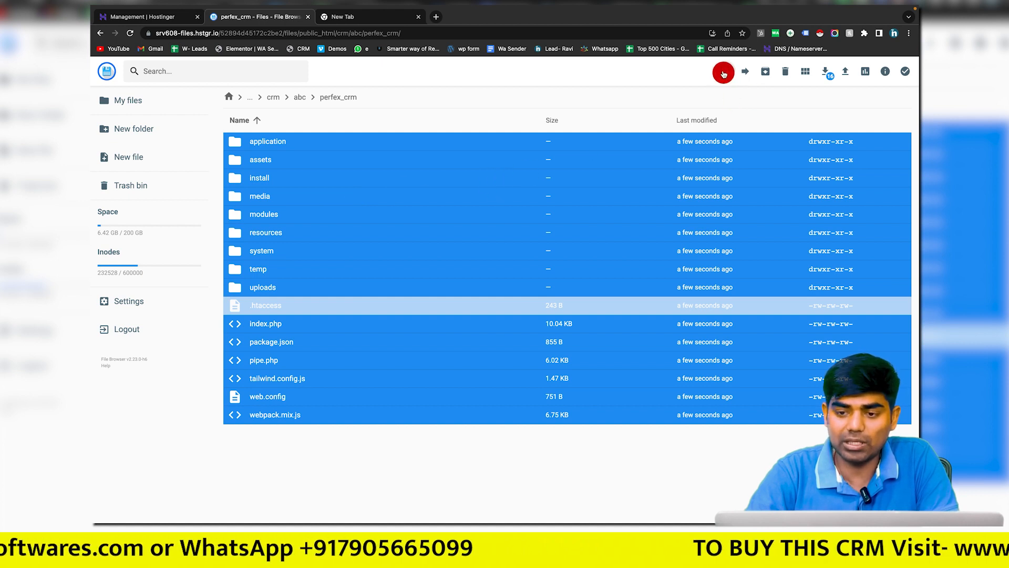
pyautogui.click(743, 73)
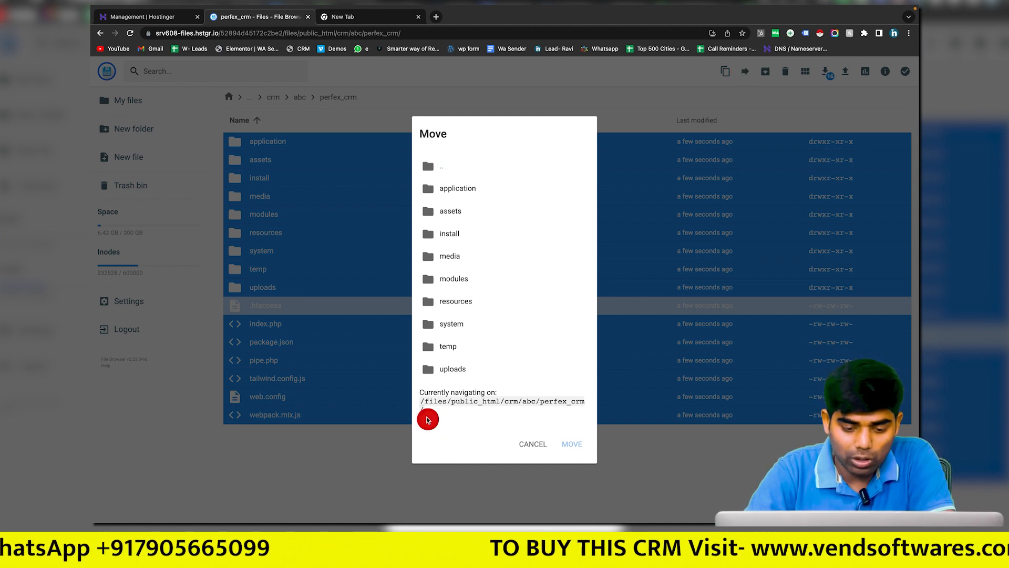
pyautogui.moveTo(421, 402); pyautogui.dragTo(563, 403)
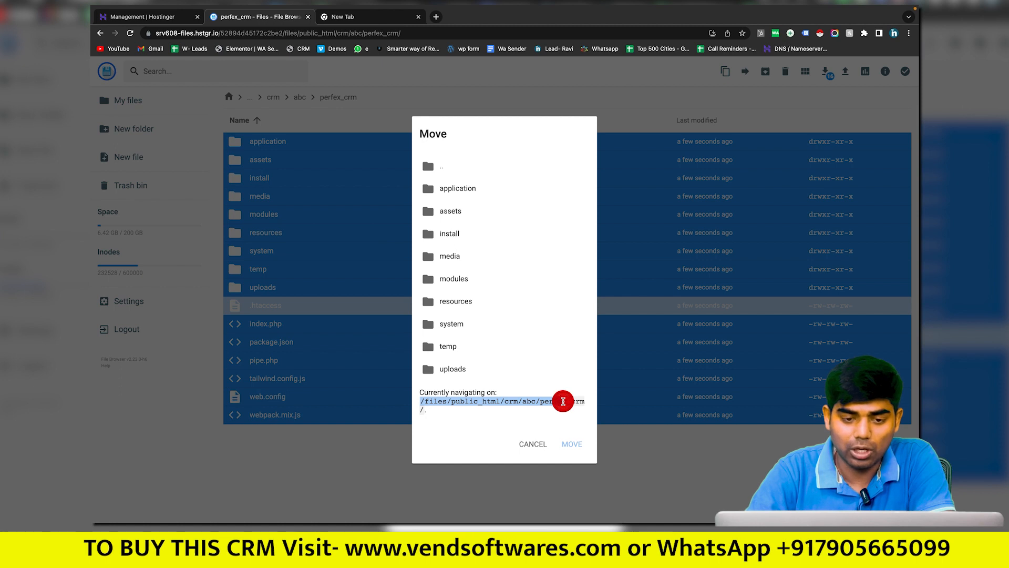
pyautogui.doubleClick(436, 167)
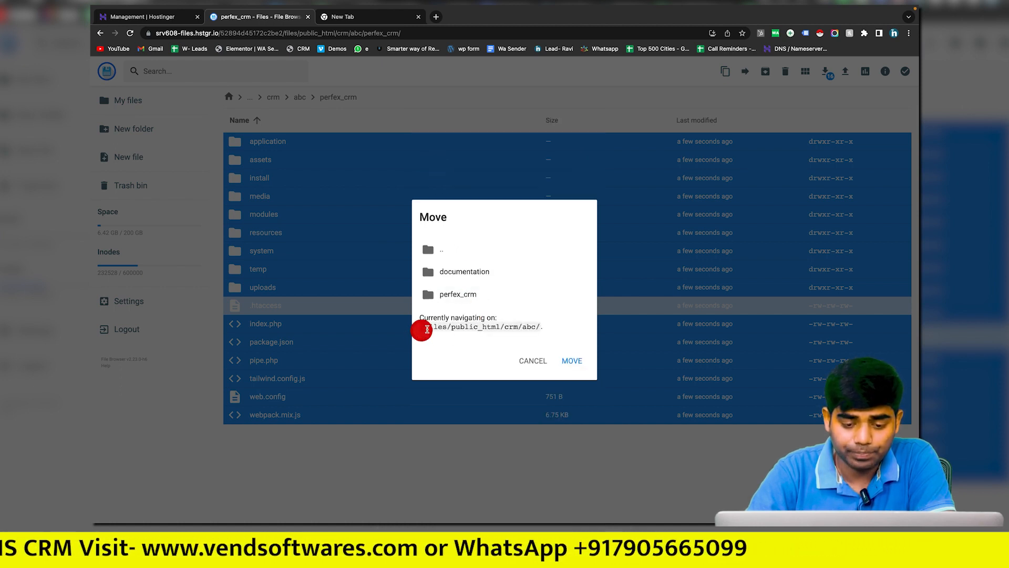
pyautogui.click(439, 253)
pyautogui.doubleClick(439, 254)
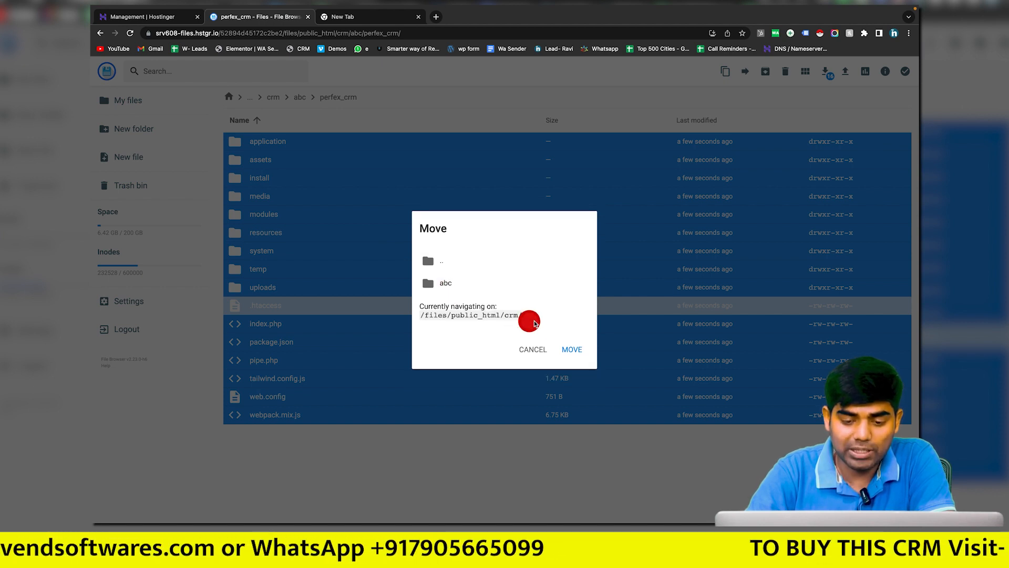
pyautogui.moveTo(530, 319); pyautogui.dragTo(423, 316)
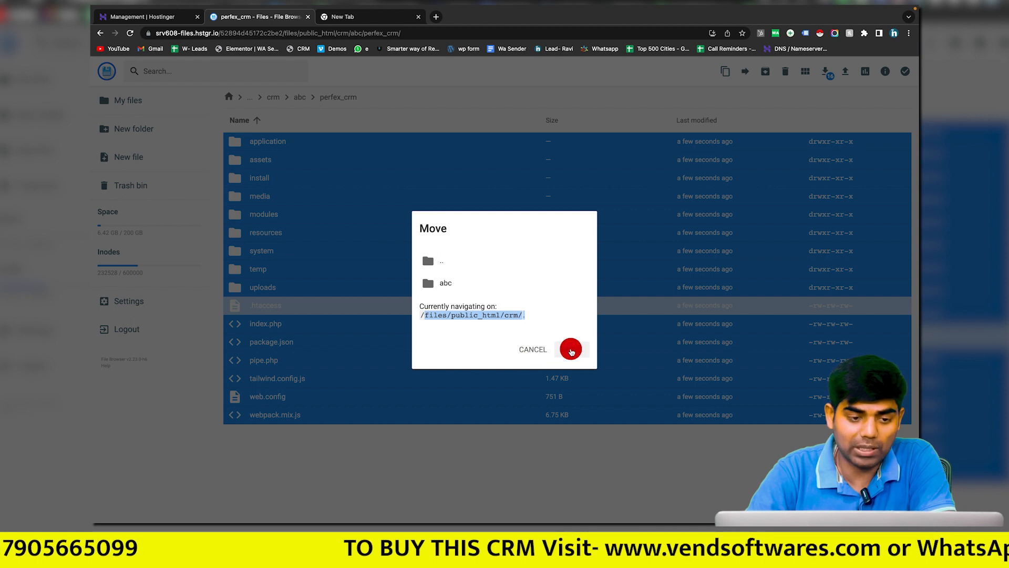
pyautogui.click(571, 349)
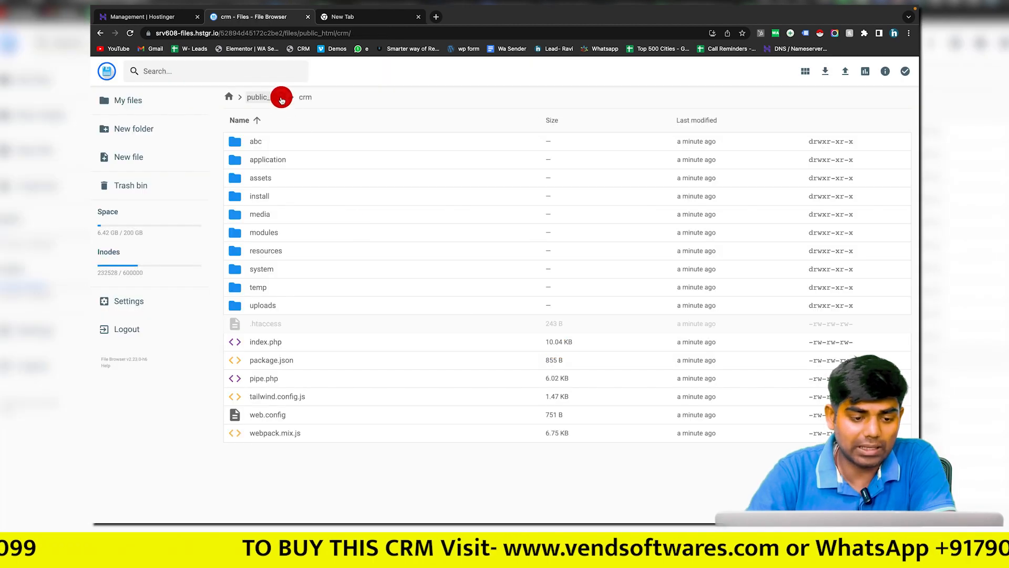
# Step: Delete the leftover abc folder
pyautogui.click(277, 145)
pyautogui.rightClick(278, 145)
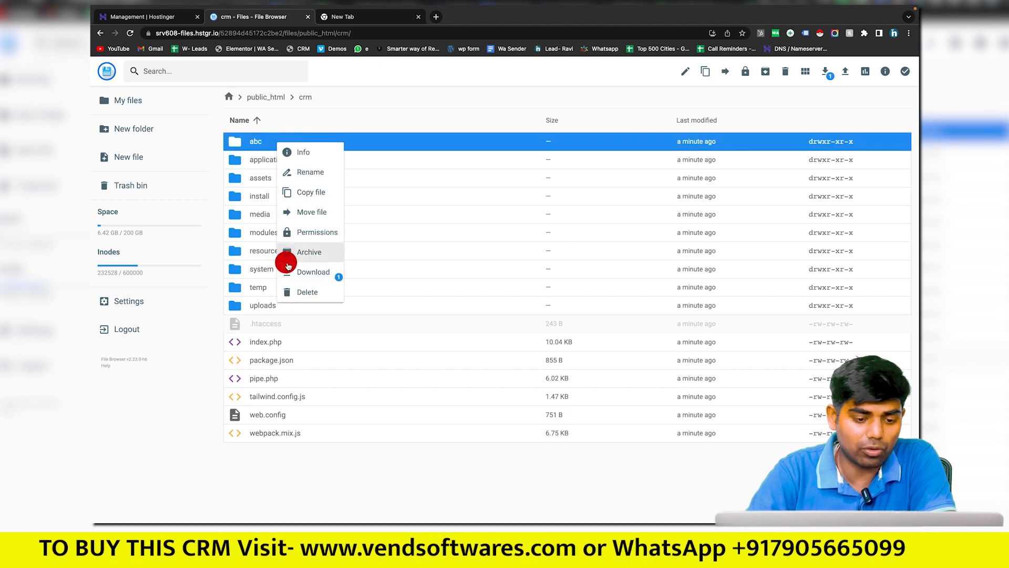
pyautogui.click(300, 292)
pyautogui.click(565, 309)
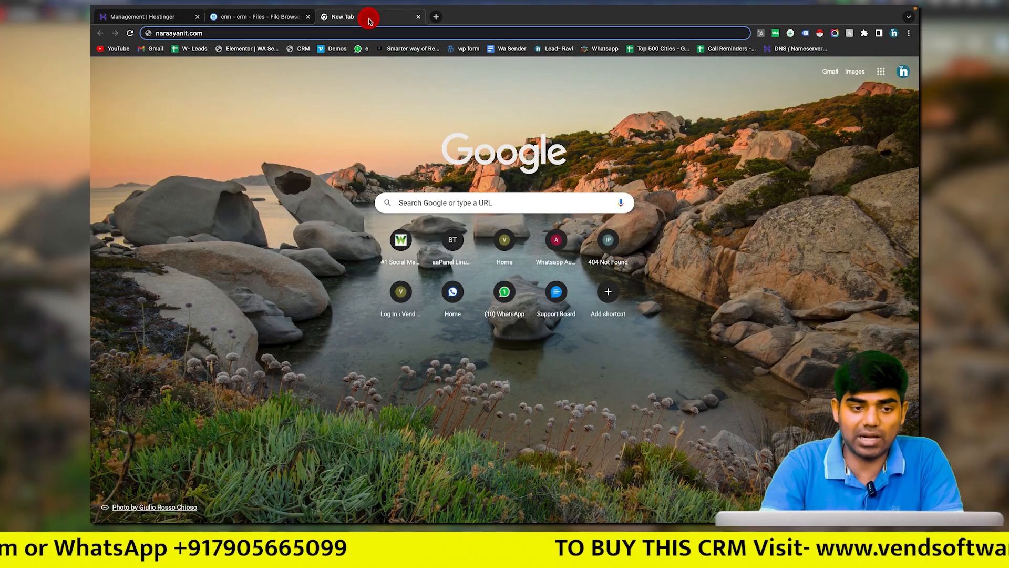
# Step: Load narayanit.com/crm in the blank browser tab
pyautogui.click(368, 18)
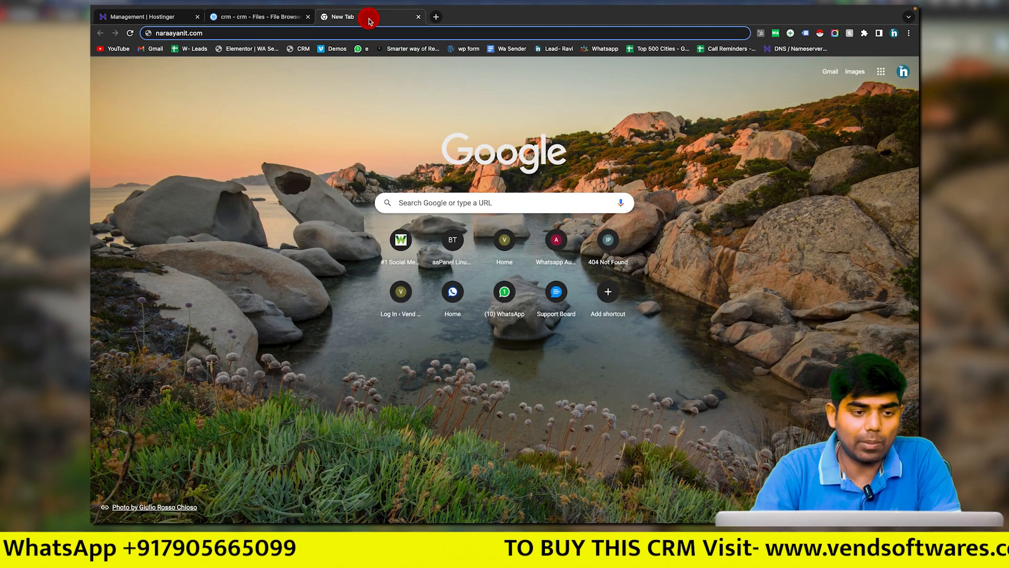
pyautogui.press('super+l')
pyautogui.write('na')
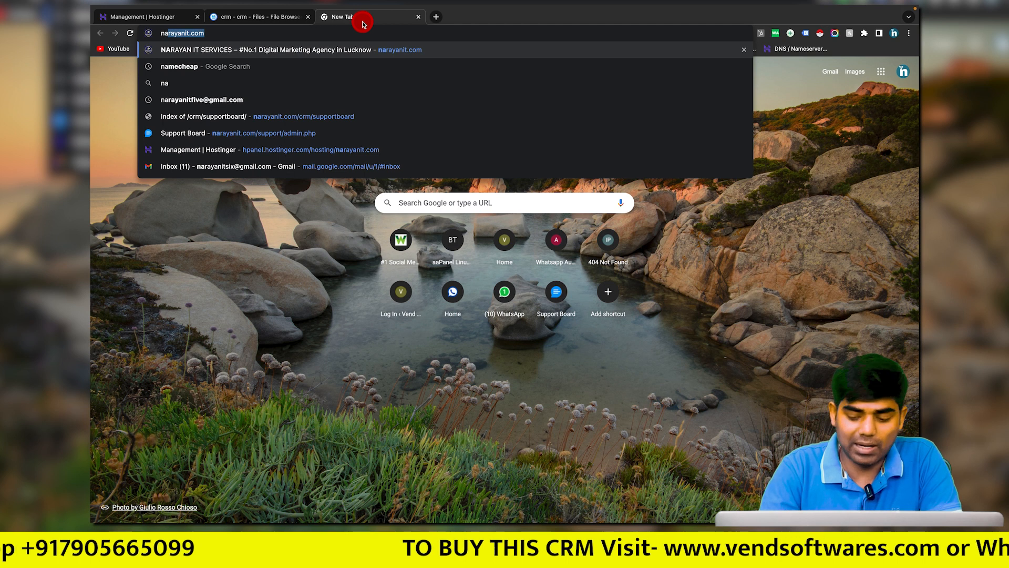
pyautogui.press('Right')
pyautogui.write('/crm')
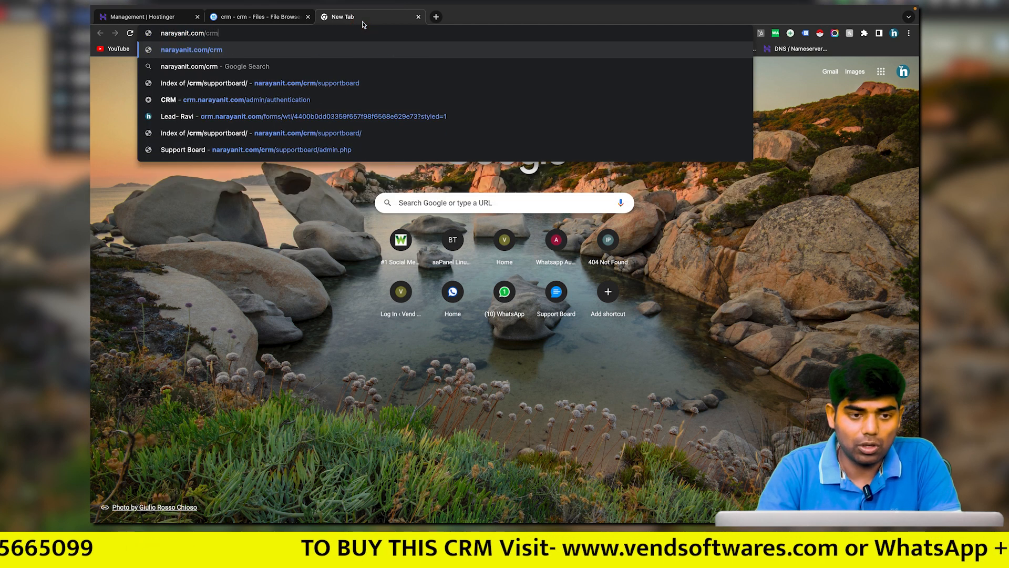
pyautogui.press('Return')
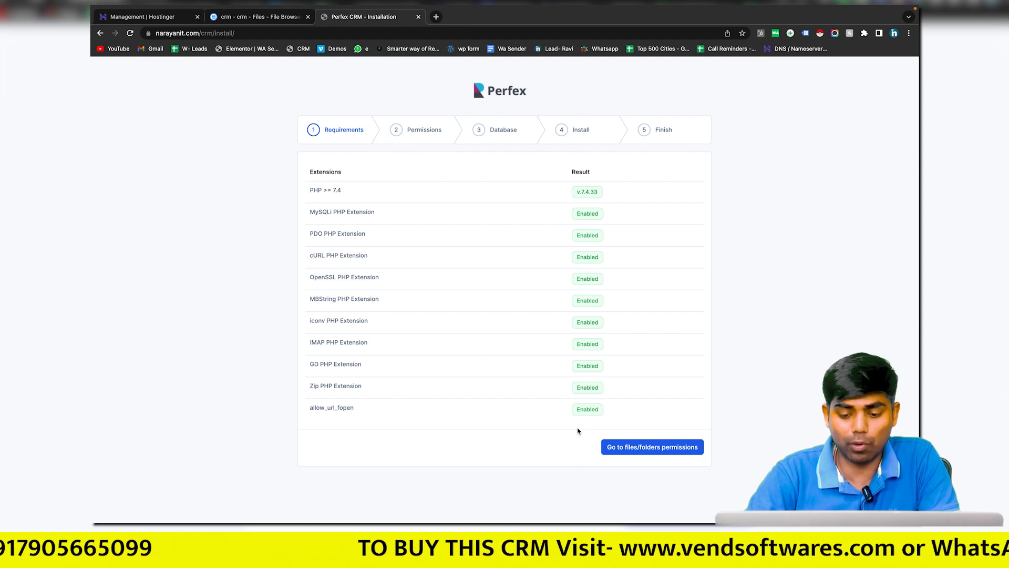
# Step: Advance past the installer's requirements and permissions checks to the database step
pyautogui.click(657, 448)
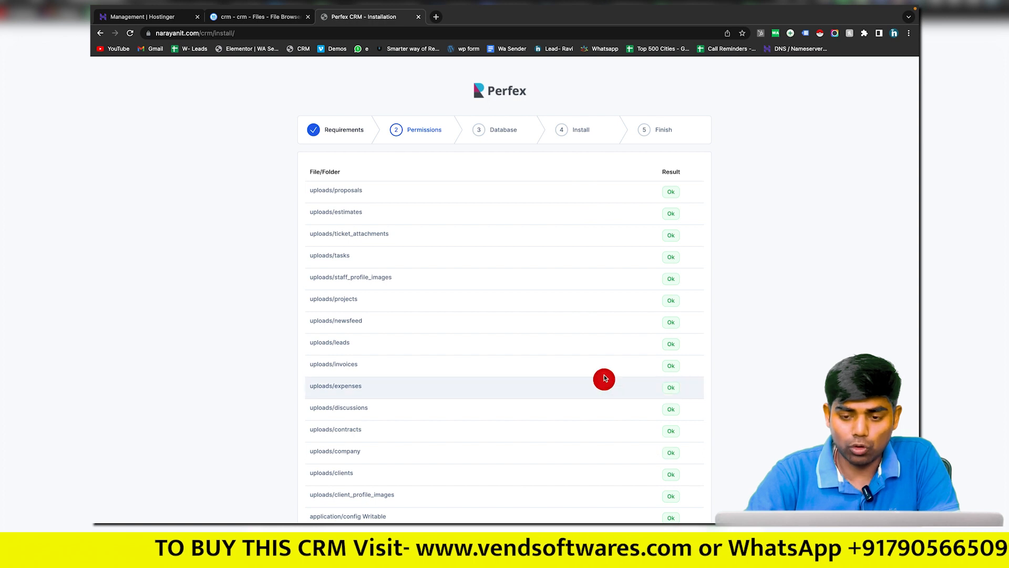
pyautogui.scroll(-1, 604, 376)
pyautogui.scroll(-2, 604, 367)
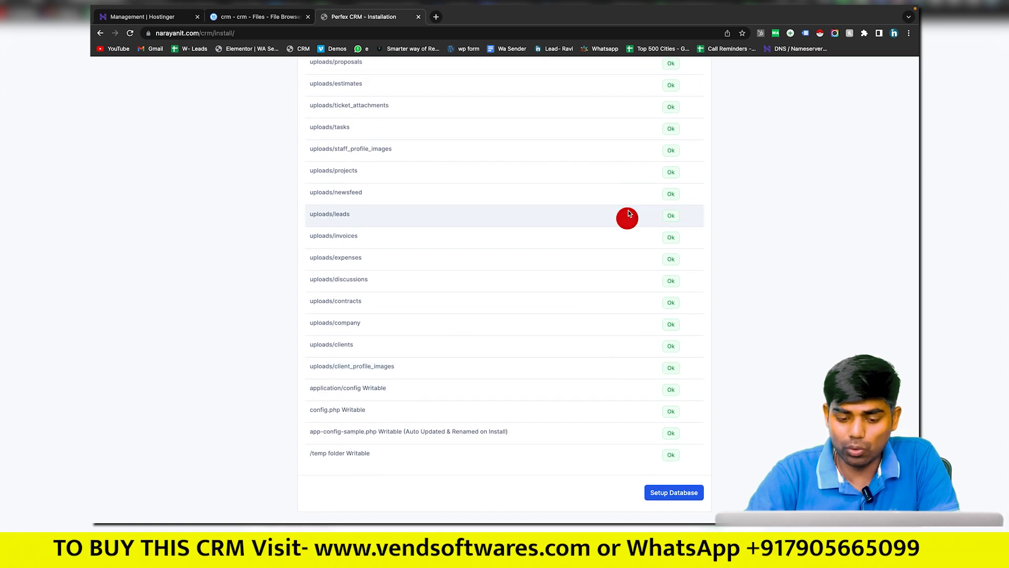
pyautogui.scroll(3, 627, 215)
pyautogui.scroll(-3, 627, 215)
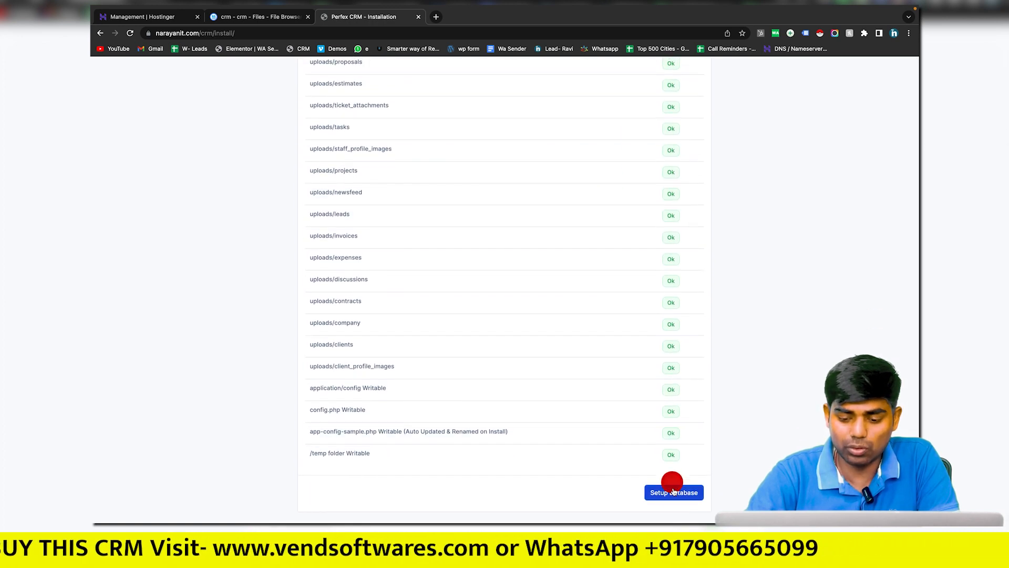
pyautogui.click(675, 499)
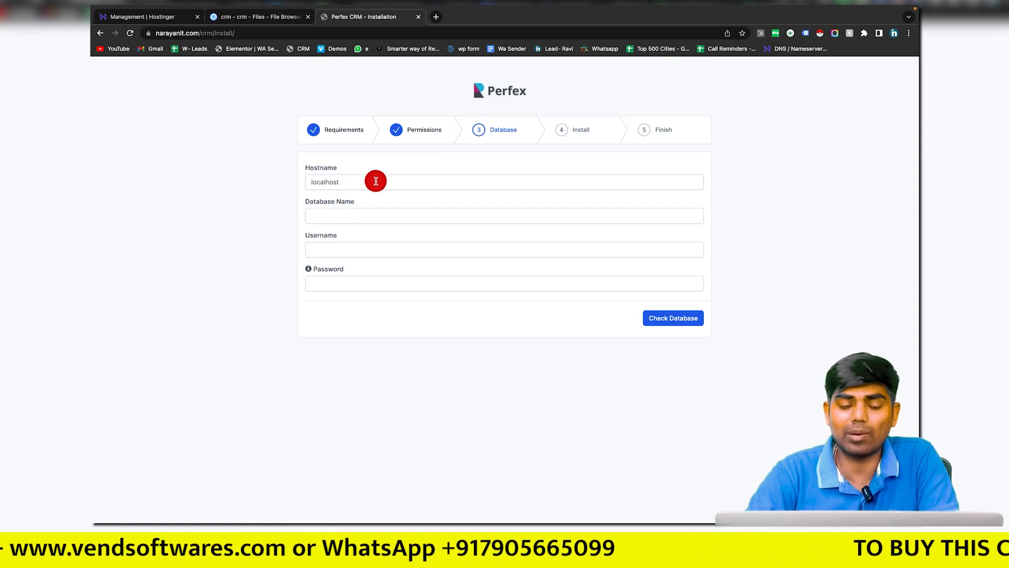
# Step: Enter the testcrm name as database name and username, add the password, and check the database
pyautogui.moveTo(349, 181); pyautogui.dragTo(289, 182)
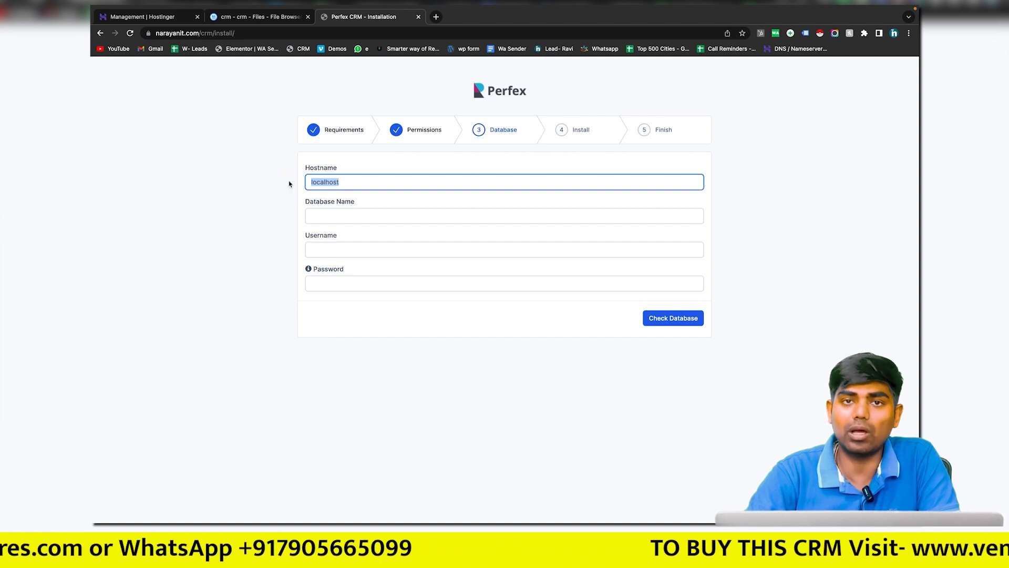
pyautogui.click(332, 213)
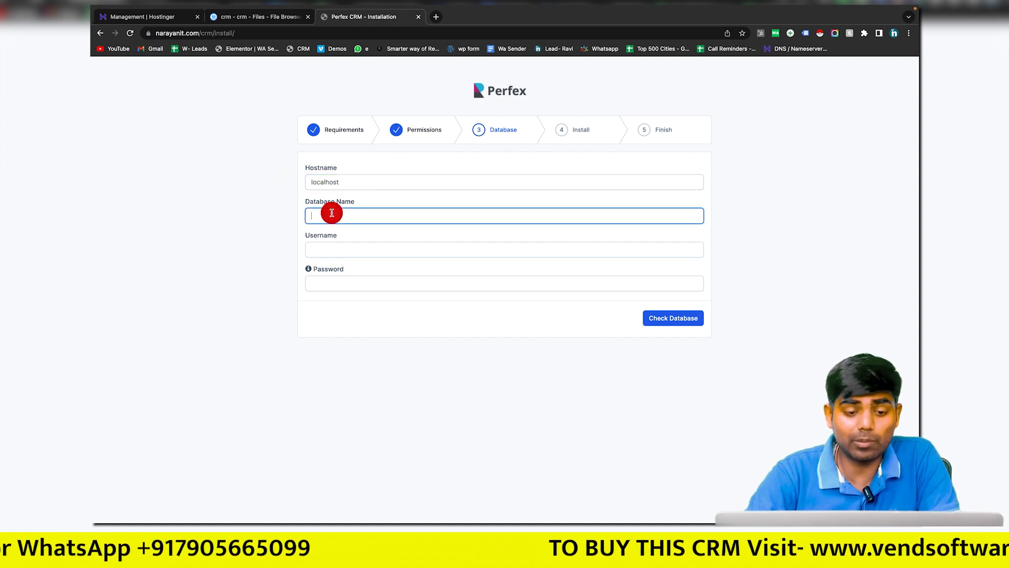
pyautogui.click(173, 17)
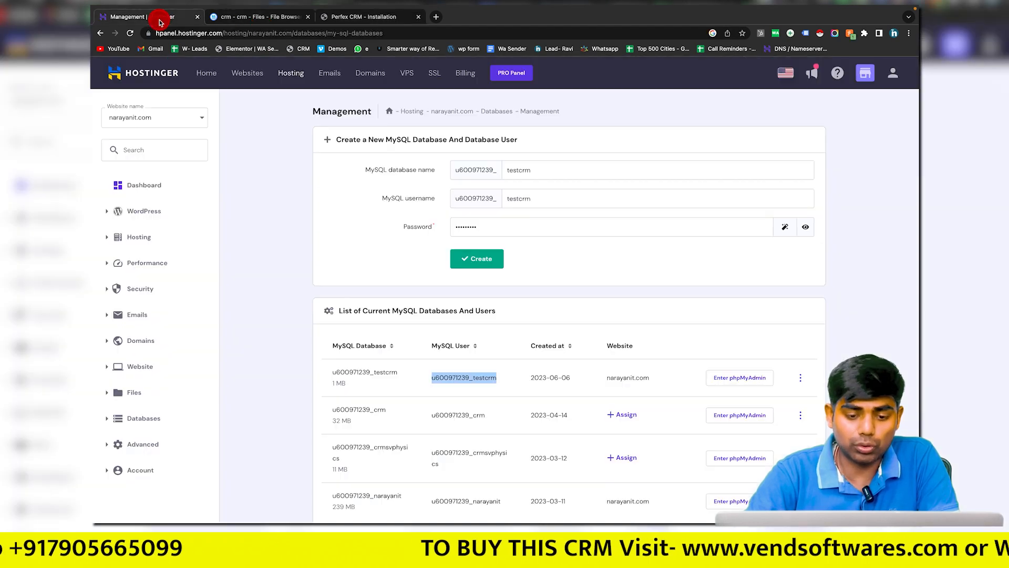
pyautogui.doubleClick(360, 373)
pyautogui.hotkey('ctrl', 'c')
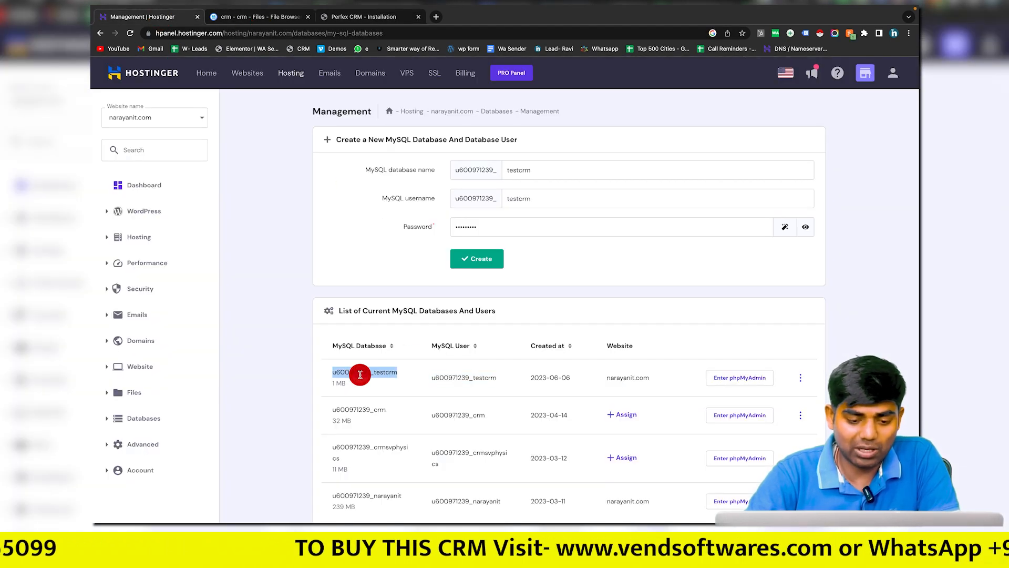
pyautogui.click(343, 18)
pyautogui.hotkey('ctrl', 'v')
pyautogui.click(331, 250)
pyautogui.hotkey('ctrl', 'v')
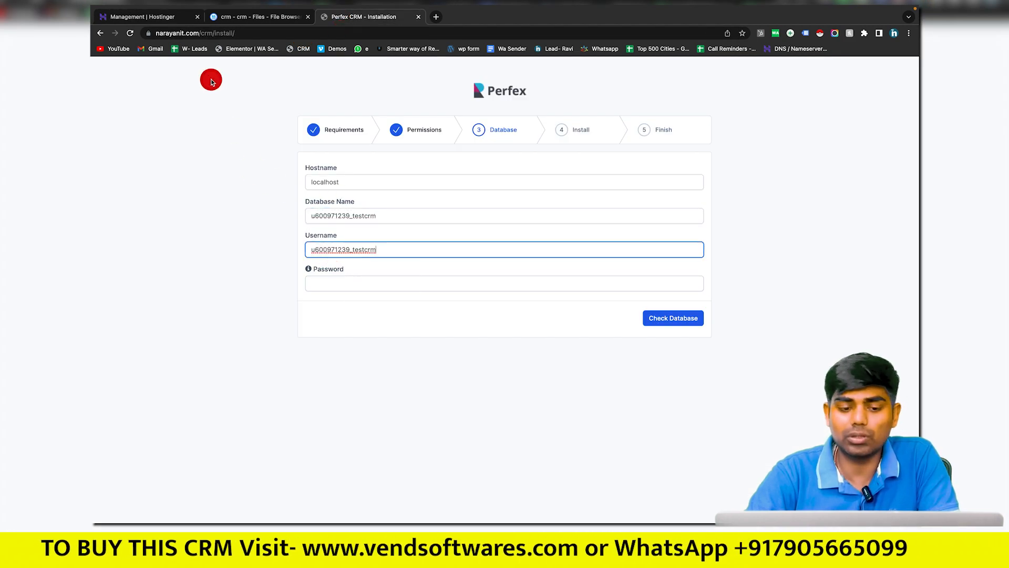
pyautogui.click(327, 284)
pyautogui.write('•••••')
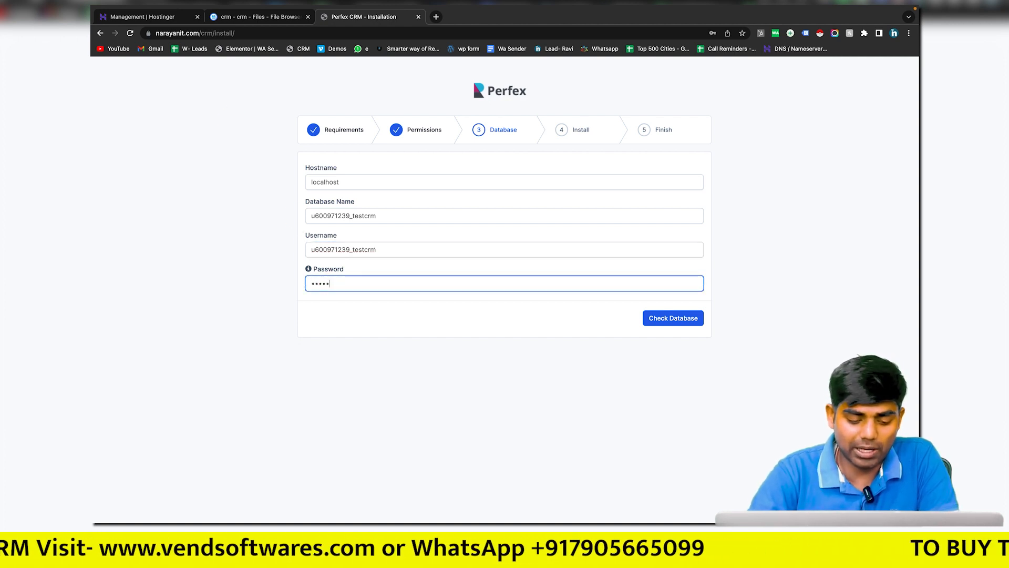
pyautogui.click(663, 318)
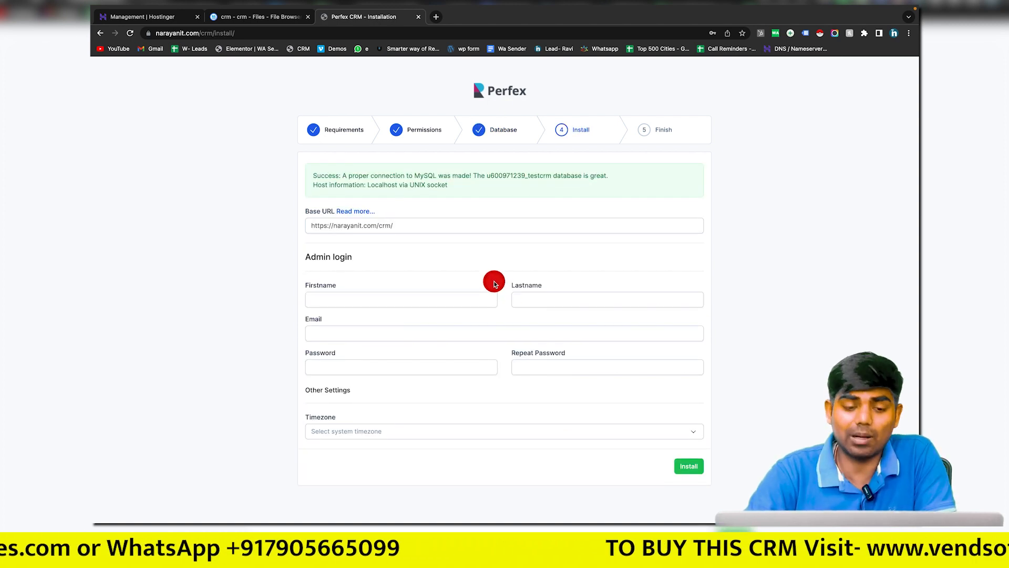
# Step: Fill in the admin's first name, last name, e-mail, and password twice
pyautogui.scroll(-2, 494, 285)
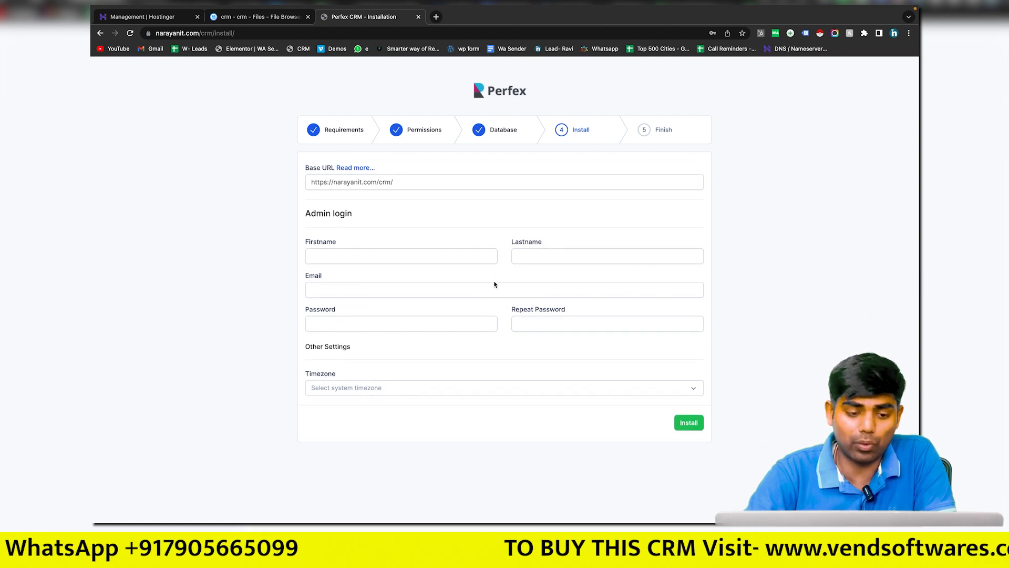
pyautogui.click(412, 258)
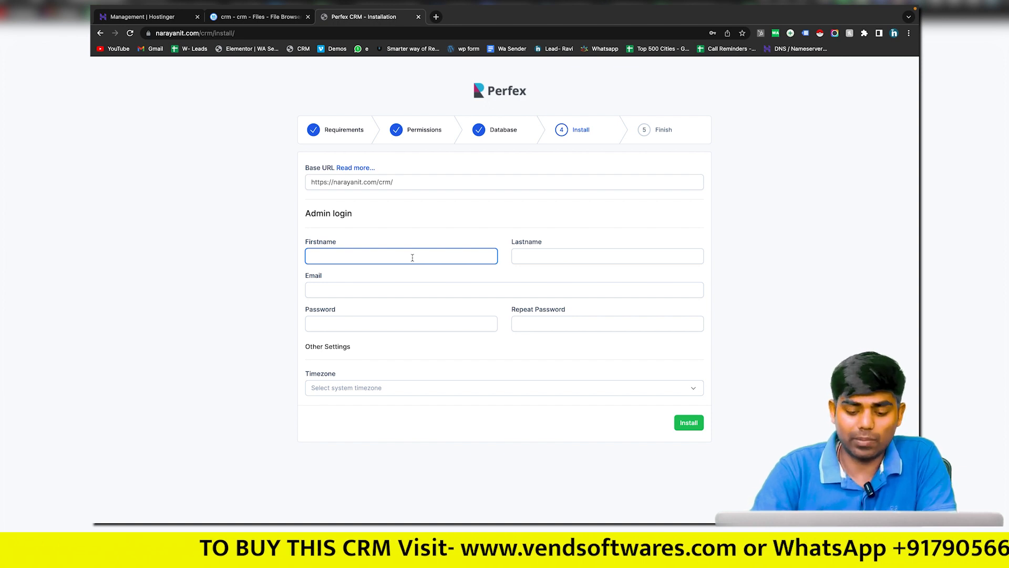
pyautogui.write('Ravi')
pyautogui.click(518, 256)
pyautogui.click(311, 289)
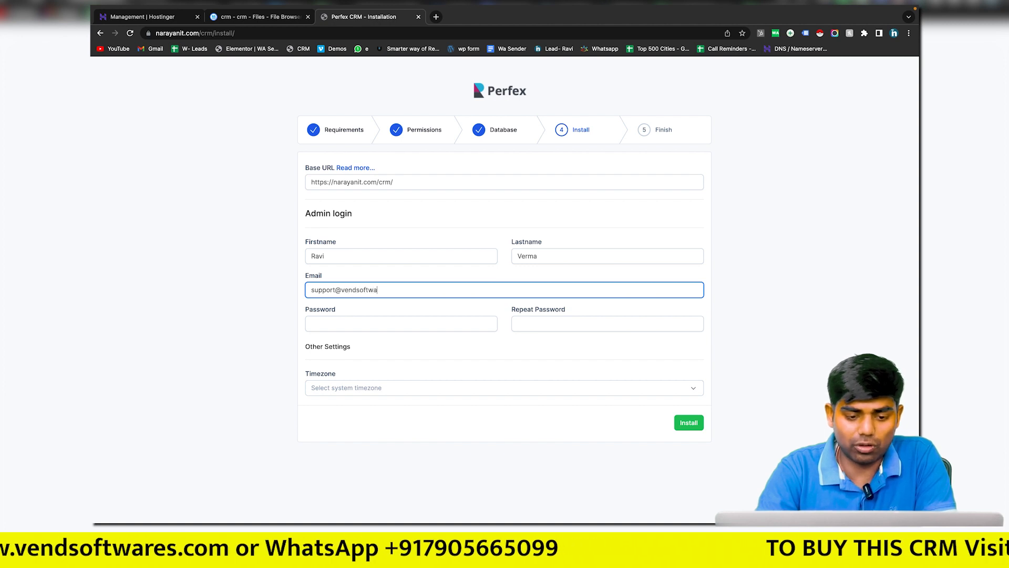
pyautogui.click(312, 323)
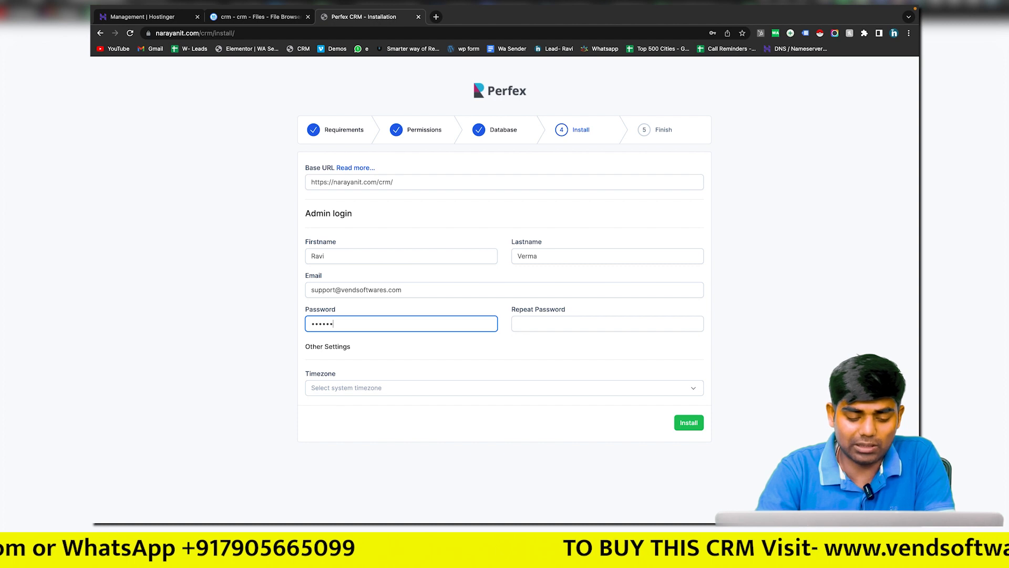
pyautogui.write('•')
pyautogui.click(560, 327)
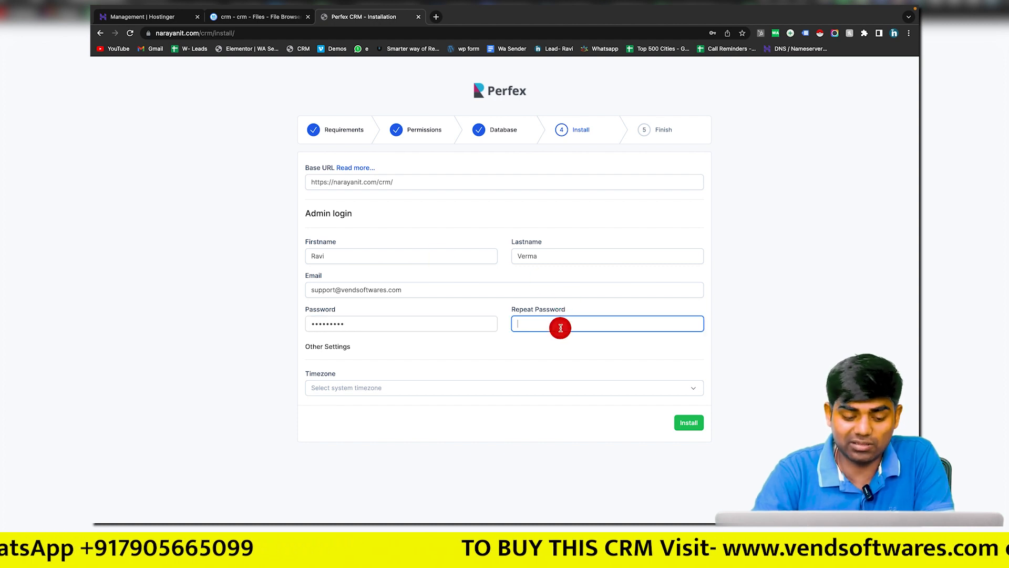
pyautogui.write('•••••••')
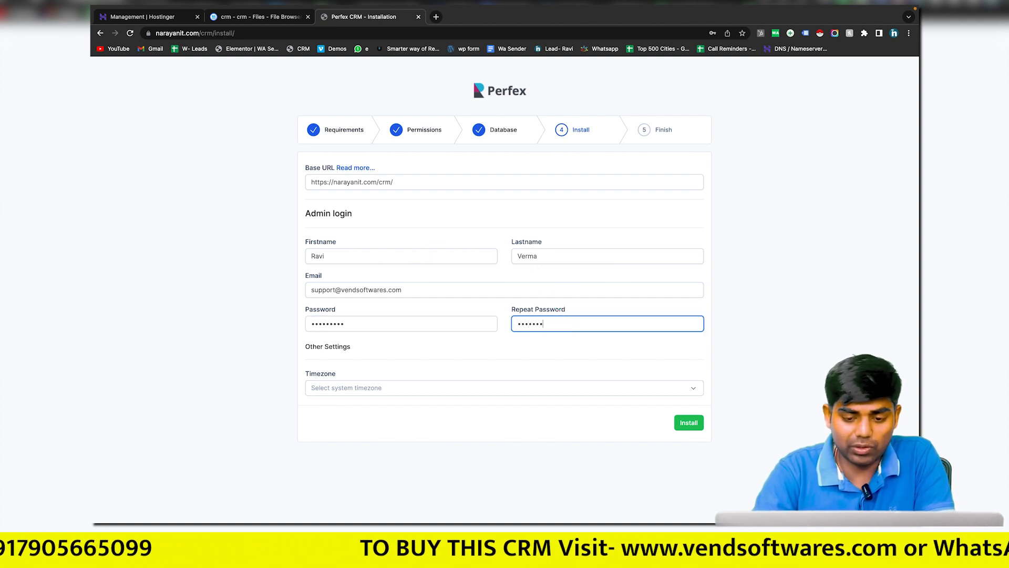
# Step: Set the timezone to Asia/Kolkata and run the installation
pyautogui.click(465, 390)
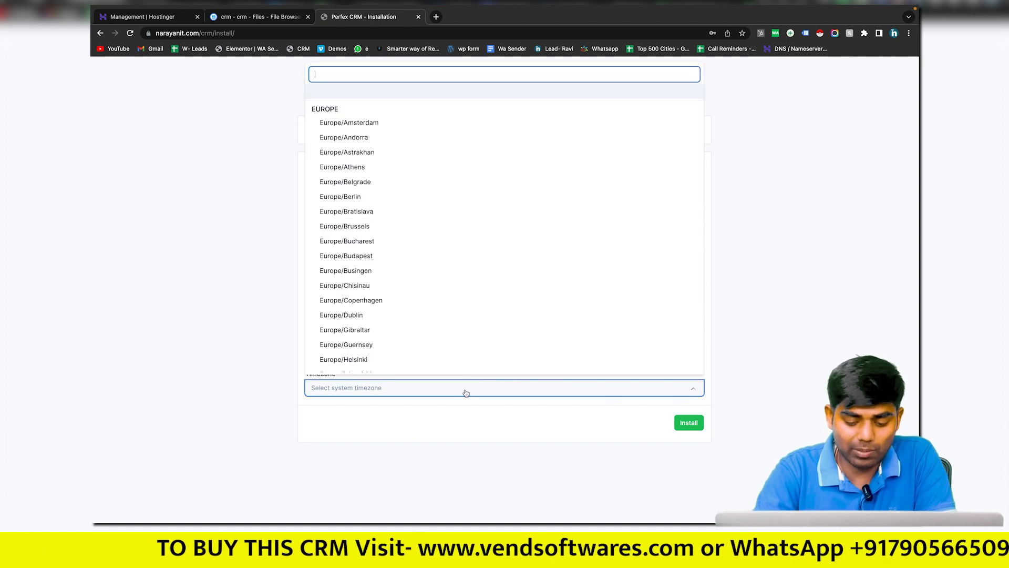
pyautogui.write('ko')
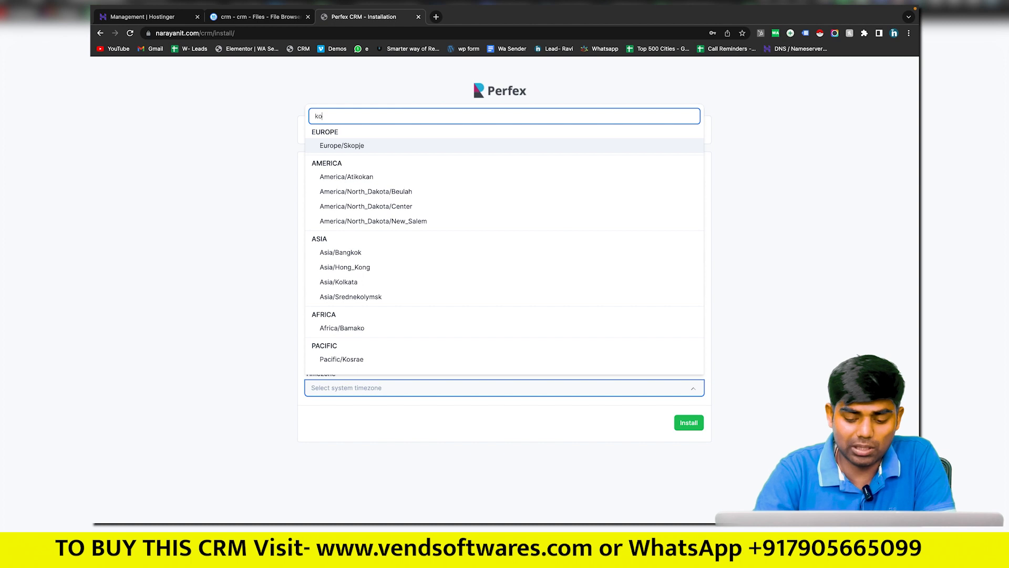
pyautogui.write('l')
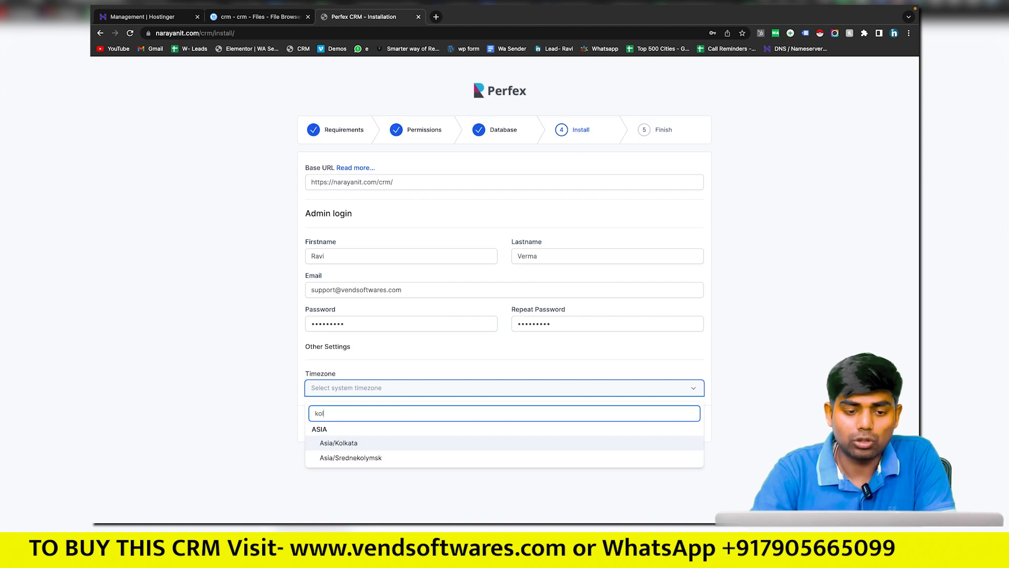
pyautogui.click(427, 448)
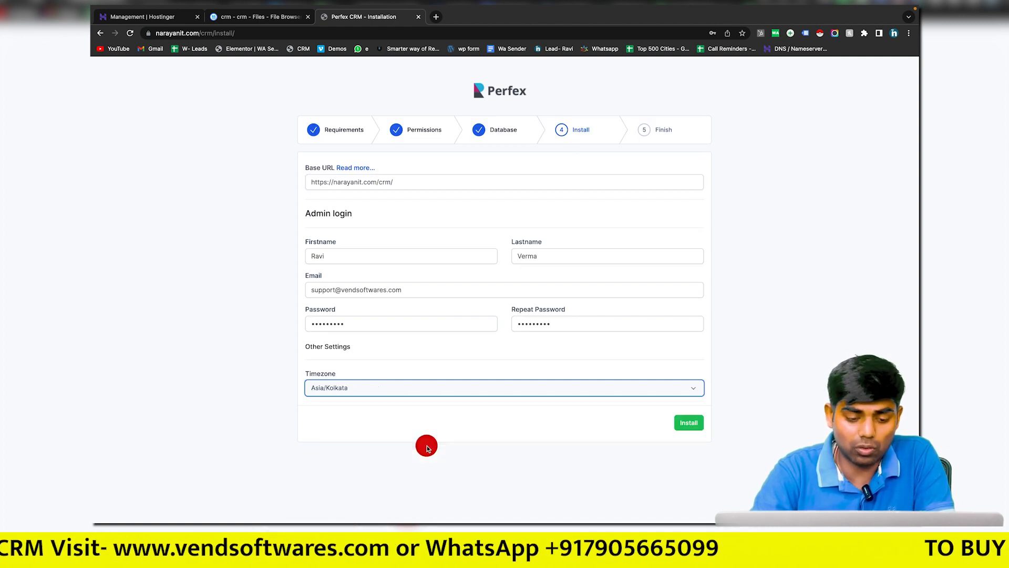
pyautogui.click(683, 424)
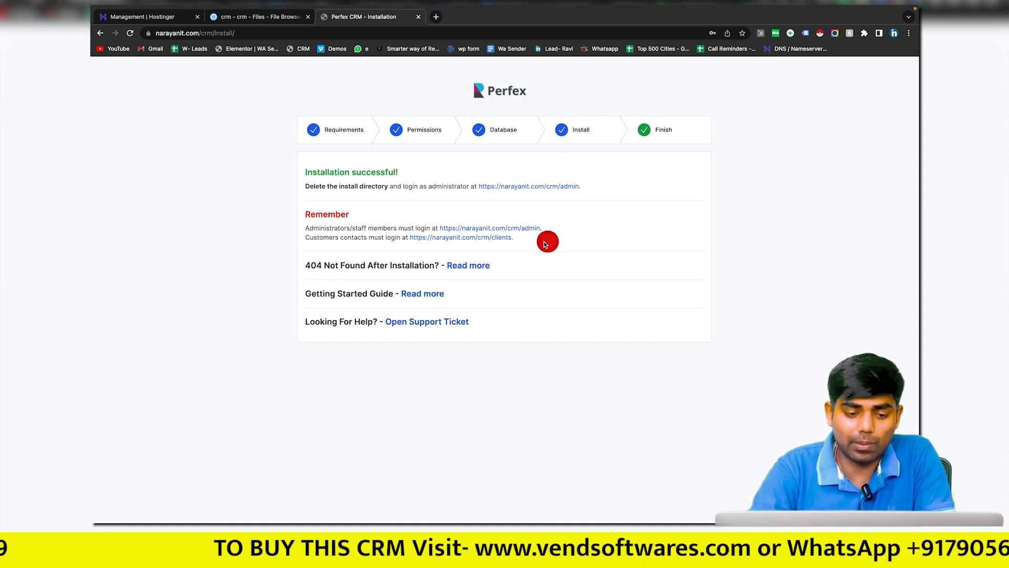
pyautogui.moveTo(523, 239); pyautogui.dragTo(334, 226)
# Step: Open the admin login URL in a new tab, which demands deleting the install folder
pyautogui.tripleClick(334, 227)
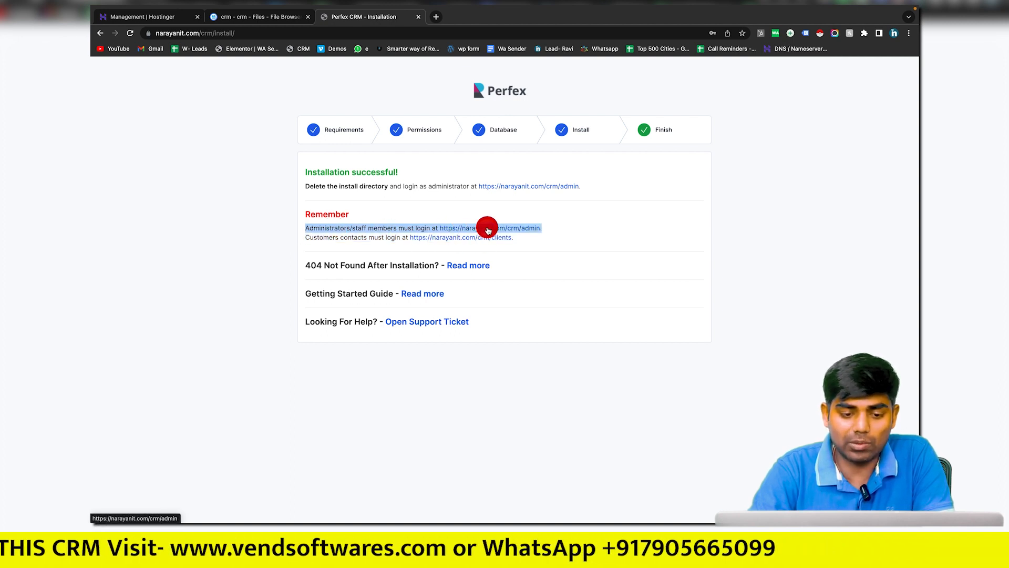
pyautogui.click(547, 213)
pyautogui.middleClick(493, 227)
pyautogui.click(493, 18)
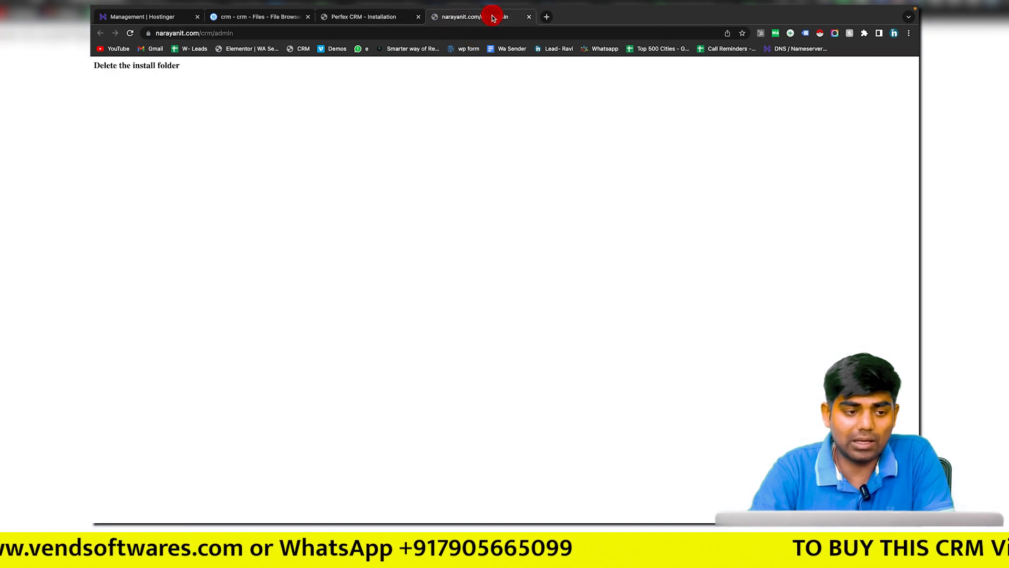
pyautogui.tripleClick(156, 70)
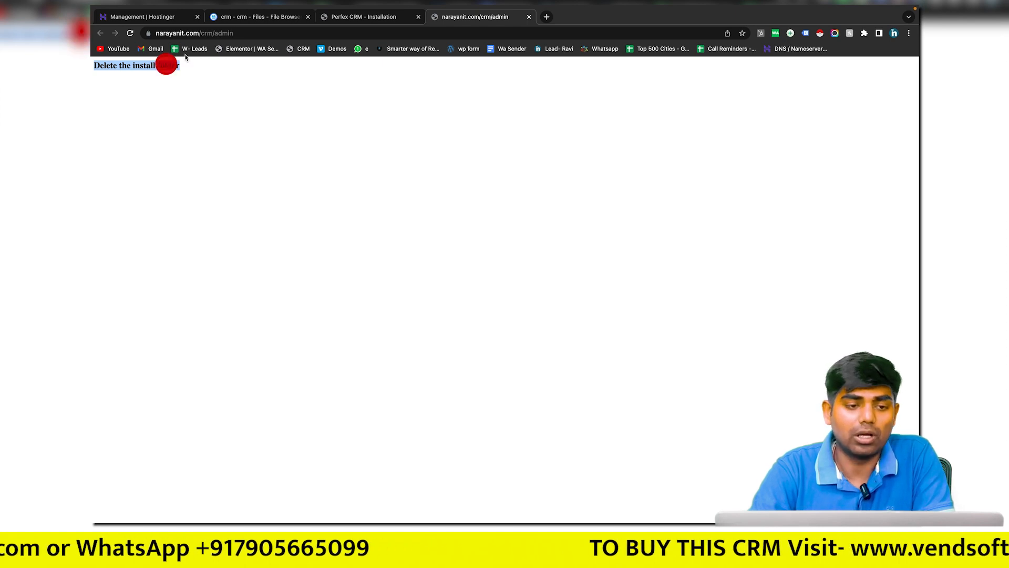
pyautogui.click(260, 19)
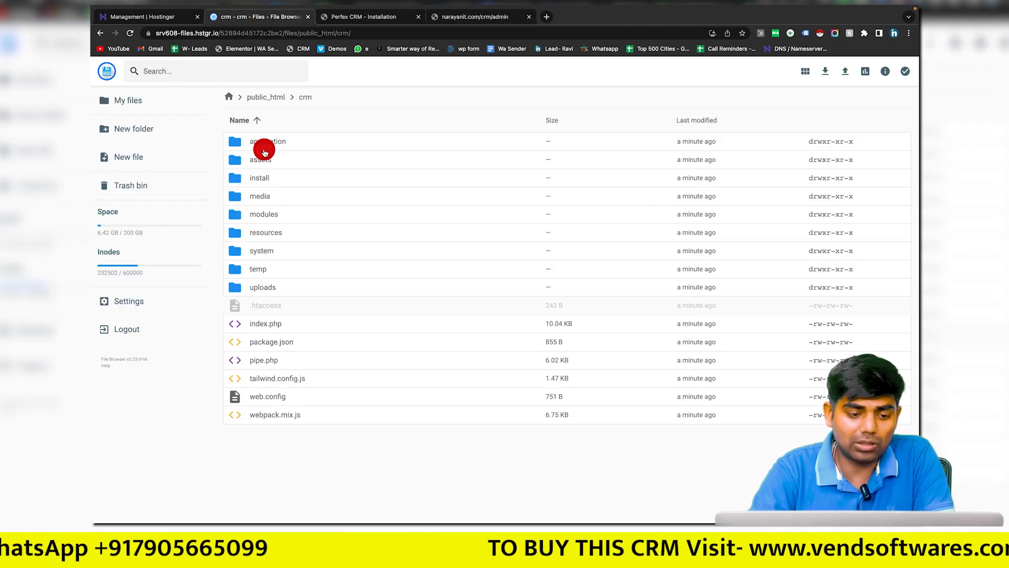
# Step: Delete the install folder from public_html/crm in the File Browser
pyautogui.click(276, 182)
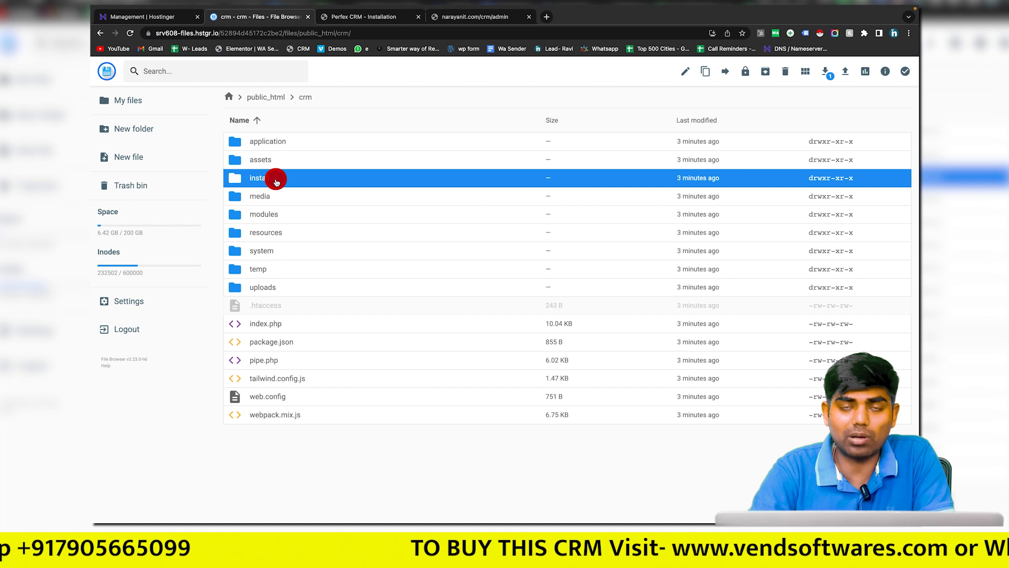
pyautogui.rightClick(276, 181)
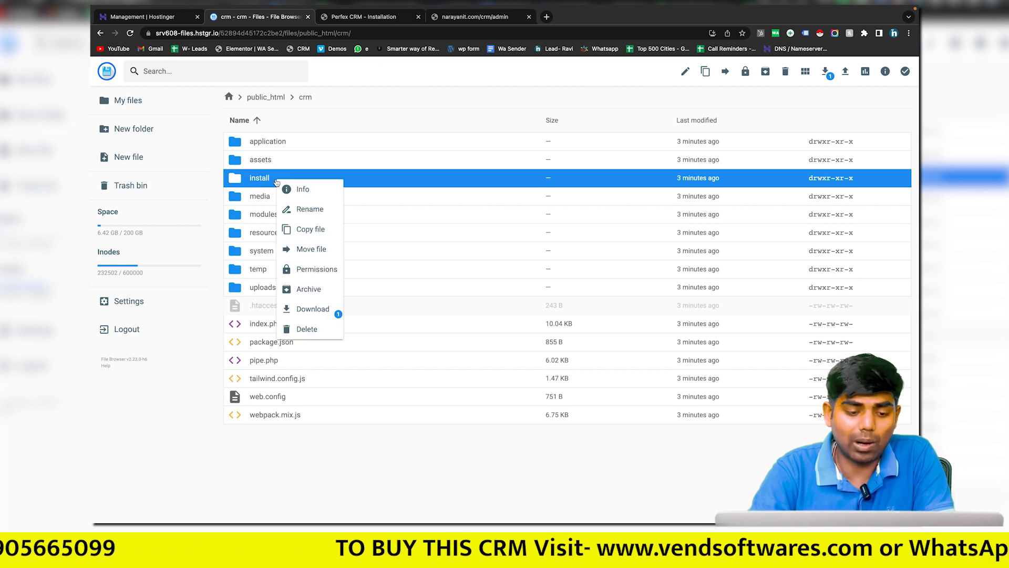
pyautogui.click(313, 334)
pyautogui.click(565, 310)
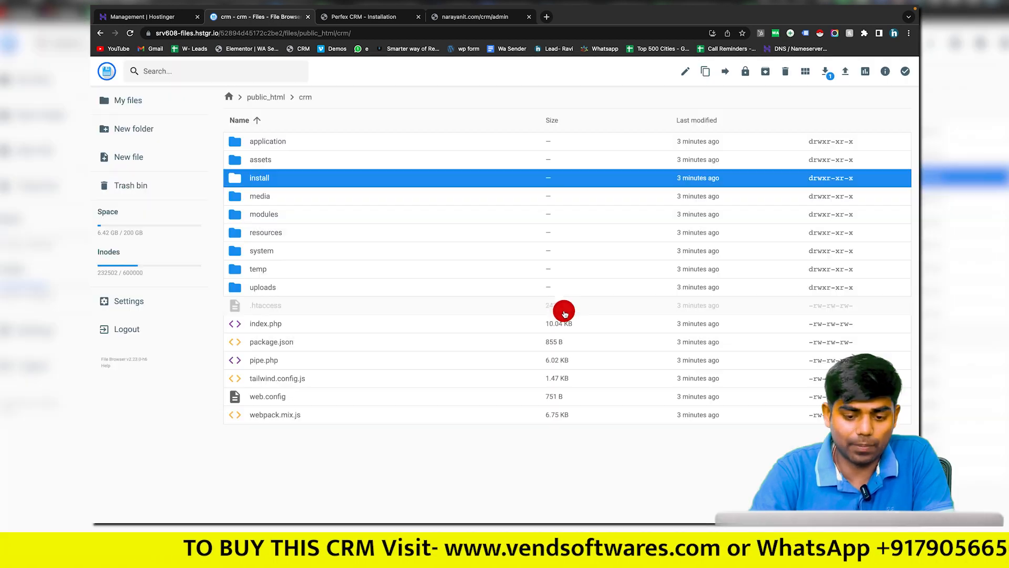
pyautogui.click(458, 16)
# Step: Reload the CRM admin page after the deletion and bring up the login page
pyautogui.click(444, 31)
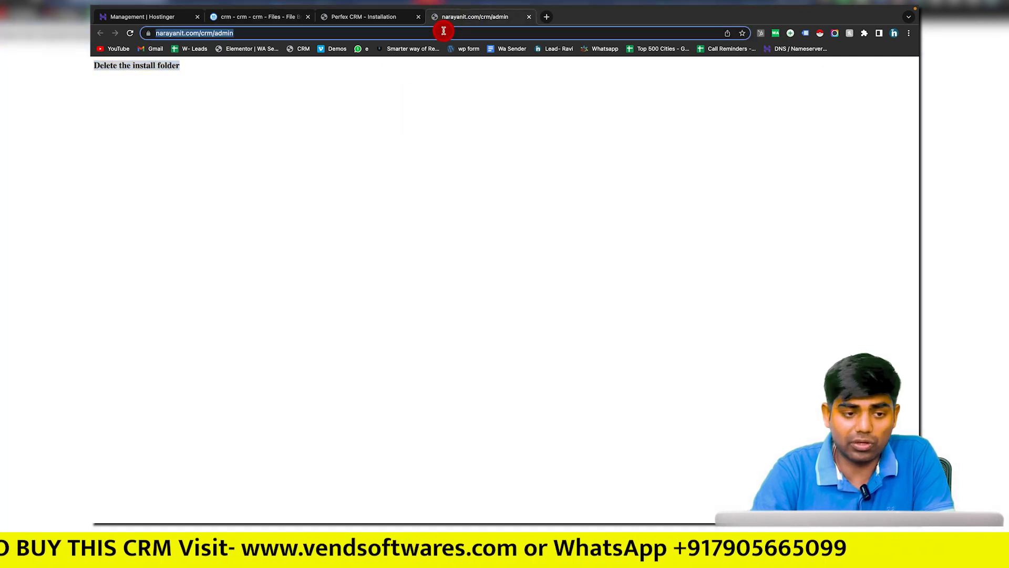
pyautogui.press('Return')
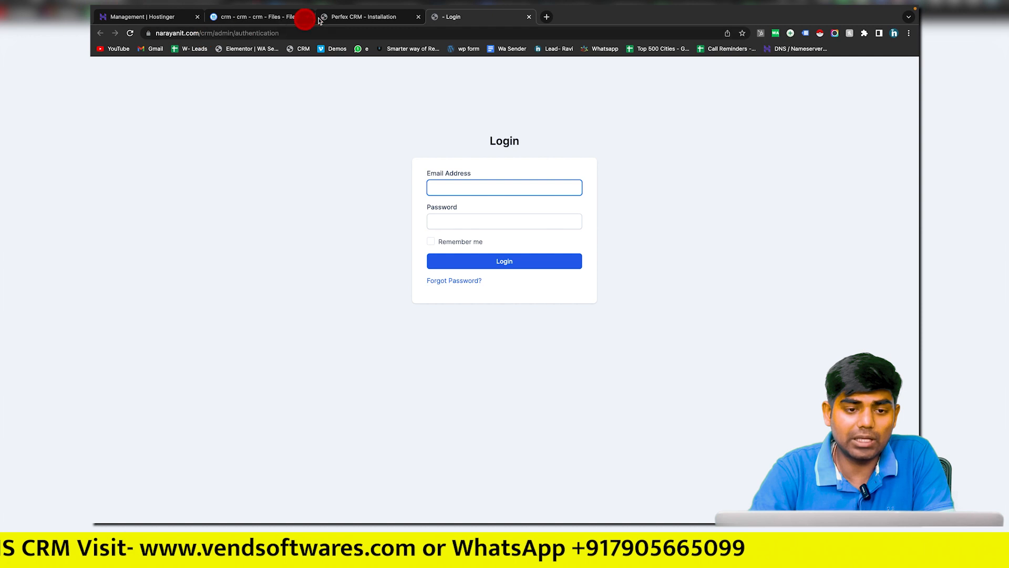
pyautogui.click(349, 18)
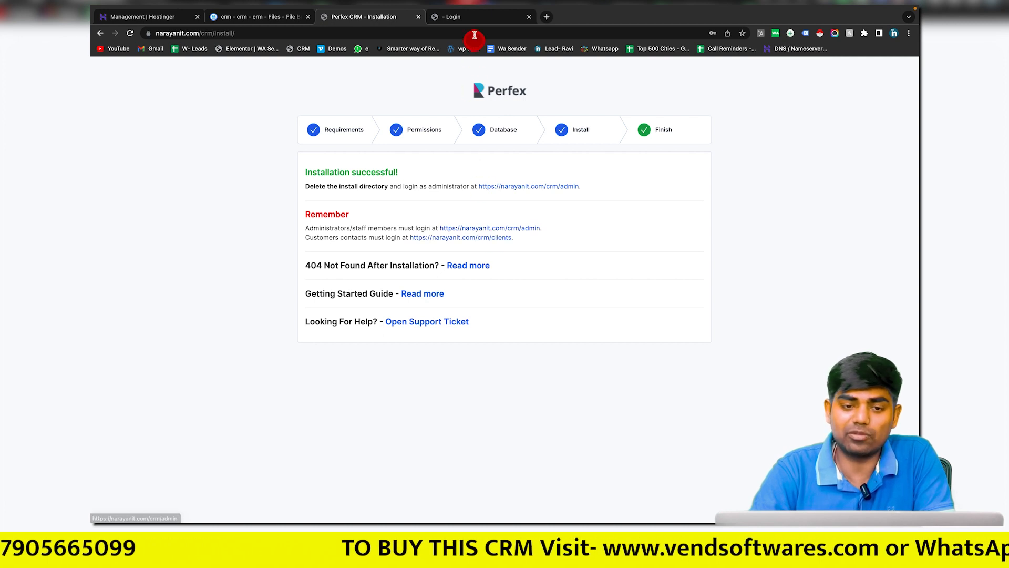
pyautogui.click(486, 21)
# Step: Log in as administrator with the saved e-mail and the account password
pyautogui.click(470, 188)
pyautogui.click(491, 208)
pyautogui.click(477, 221)
pyautogui.click(496, 262)
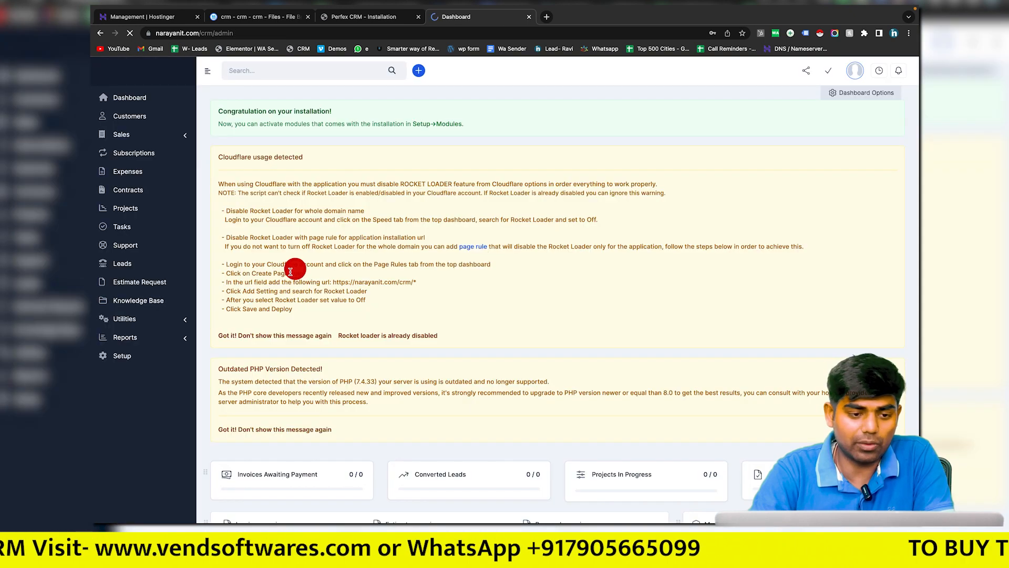
pyautogui.scroll(-1, 290, 272)
pyautogui.scroll(2, 290, 271)
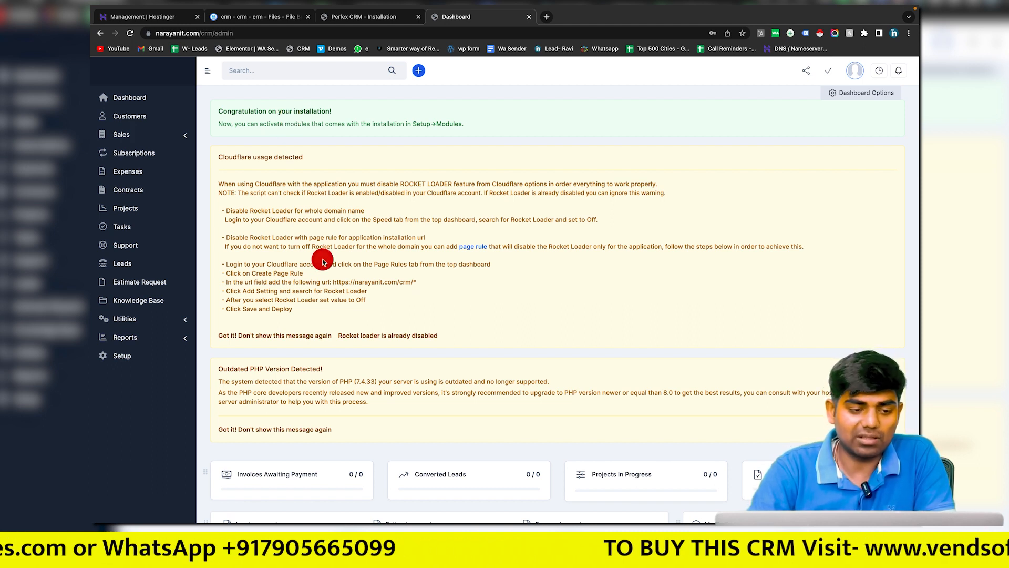
pyautogui.scroll(-5, 323, 261)
pyautogui.scroll(6, 323, 261)
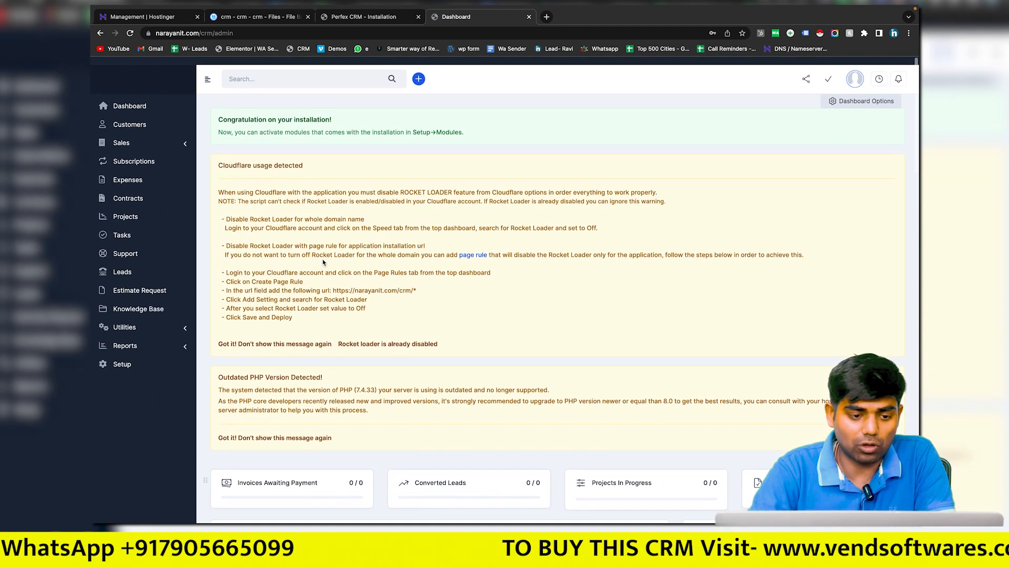
pyautogui.moveTo(227, 158); pyautogui.dragTo(319, 158)
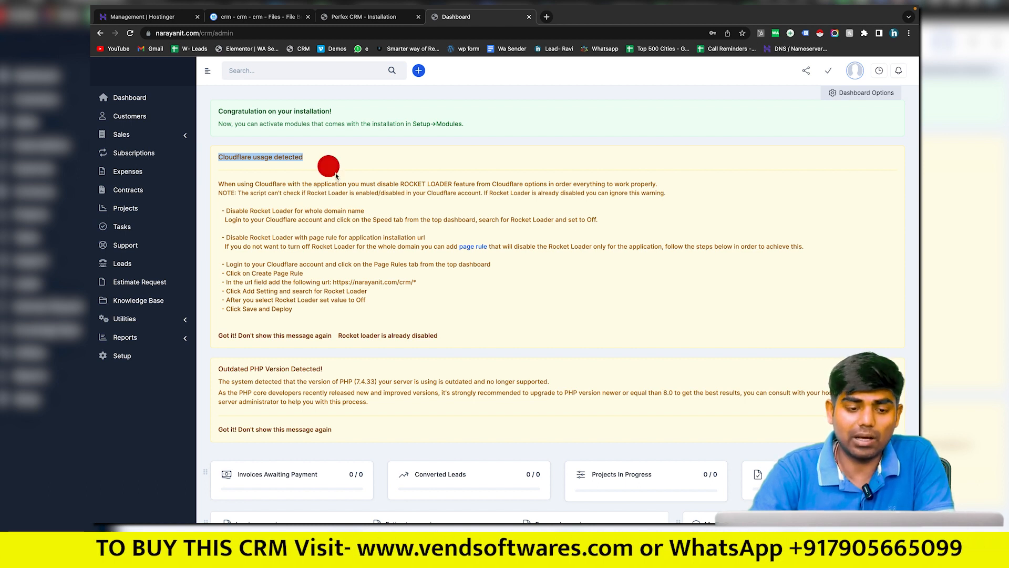
pyautogui.moveTo(225, 264); pyautogui.dragTo(345, 314)
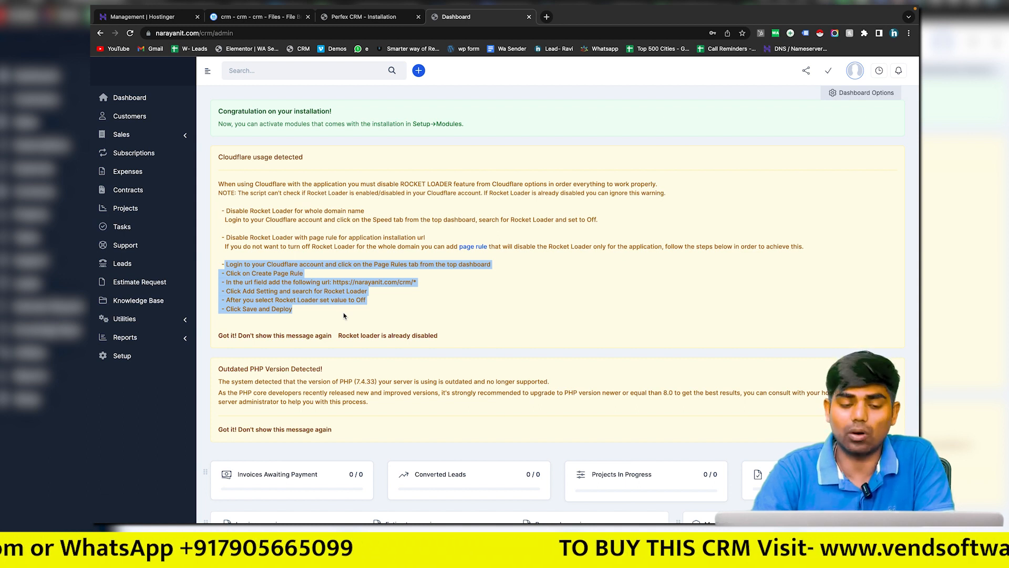
pyautogui.click(344, 315)
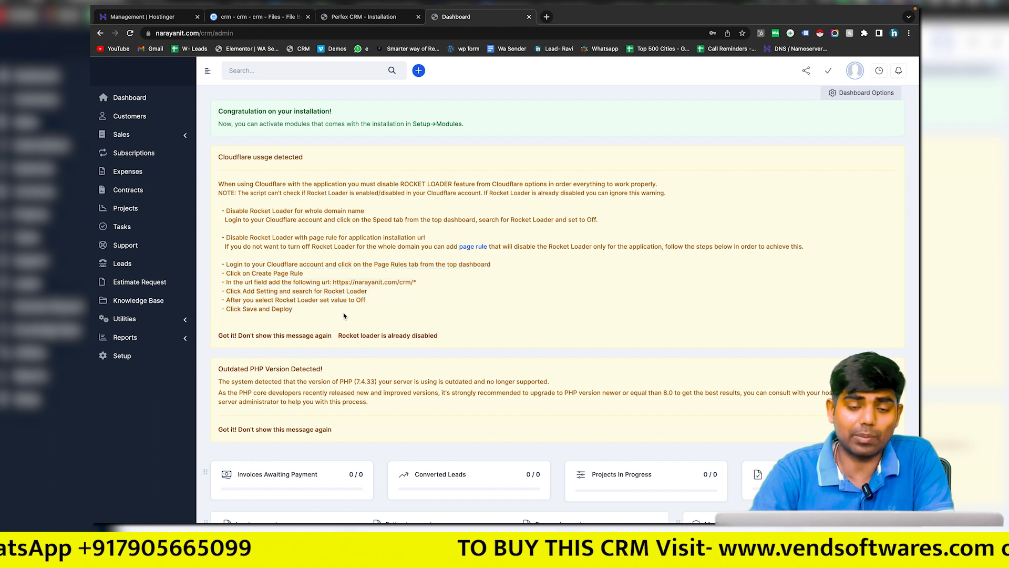
pyautogui.moveTo(345, 314); pyautogui.dragTo(321, 260)
pyautogui.click(321, 260)
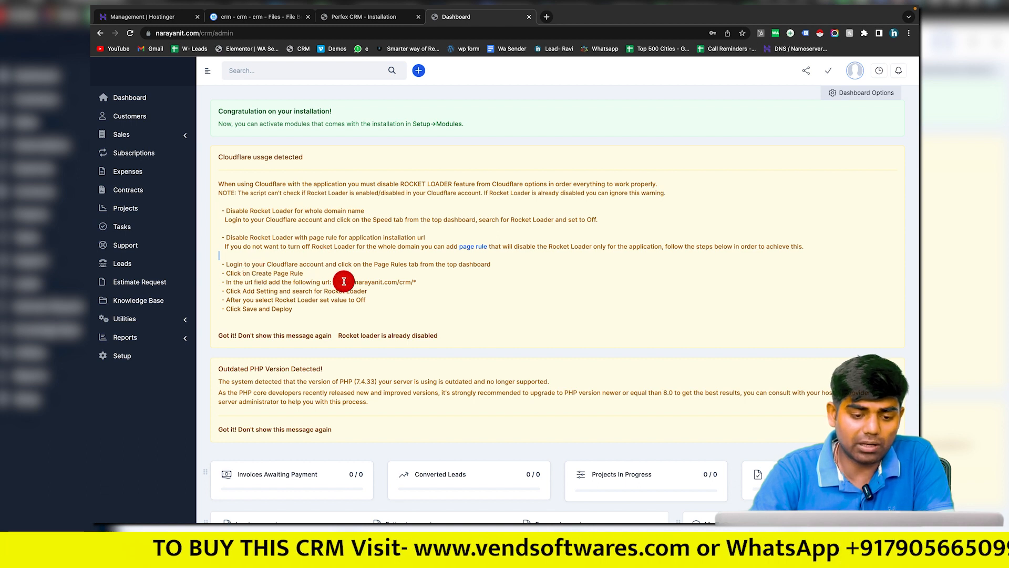
pyautogui.moveTo(333, 282); pyautogui.dragTo(431, 284)
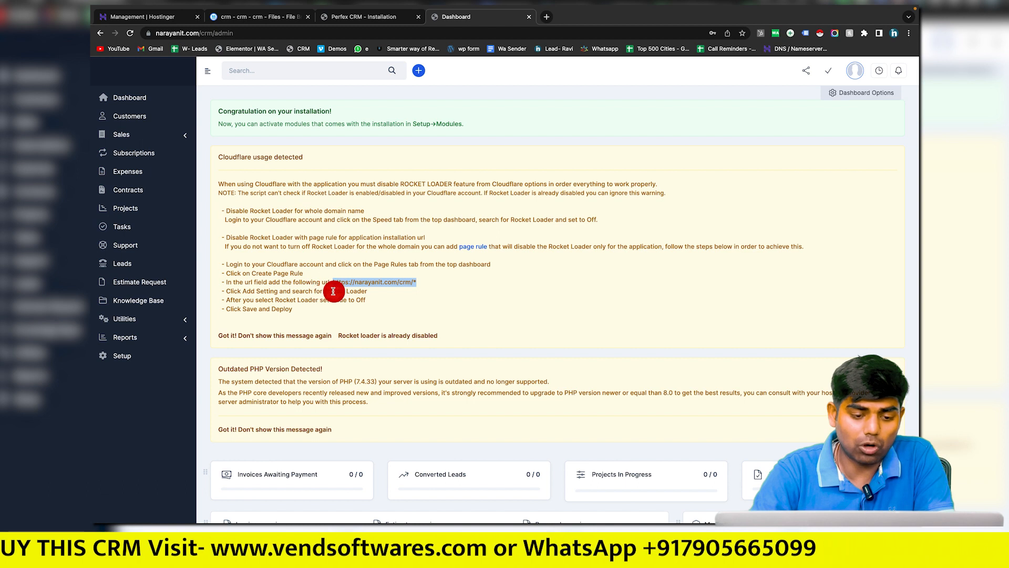
pyautogui.moveTo(328, 290); pyautogui.dragTo(387, 293)
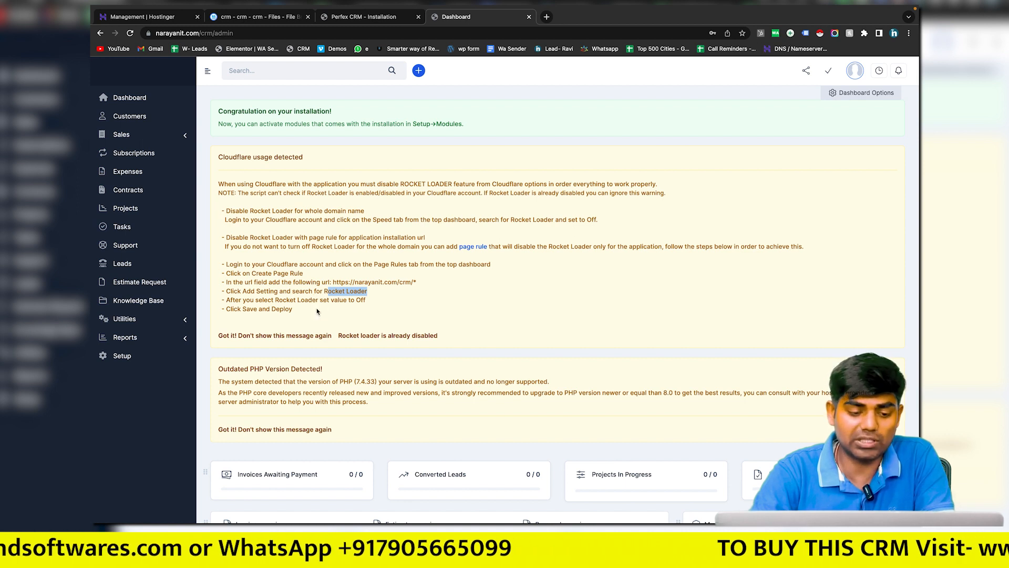
pyautogui.scroll(-2, 317, 312)
pyautogui.click(218, 321)
pyautogui.moveTo(218, 322); pyautogui.dragTo(334, 319)
pyautogui.scroll(-1, 333, 322)
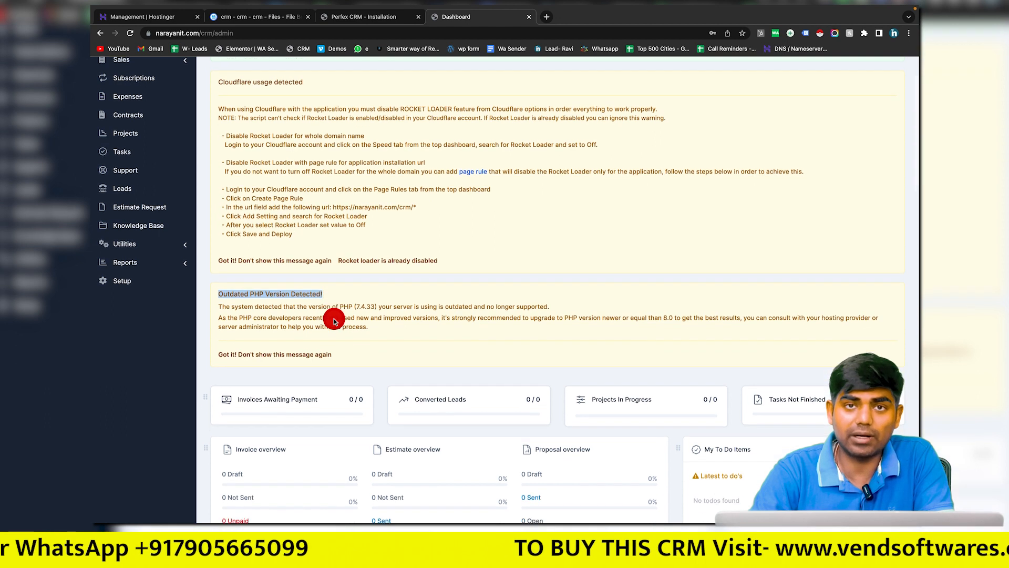
pyautogui.scroll(-1, 334, 321)
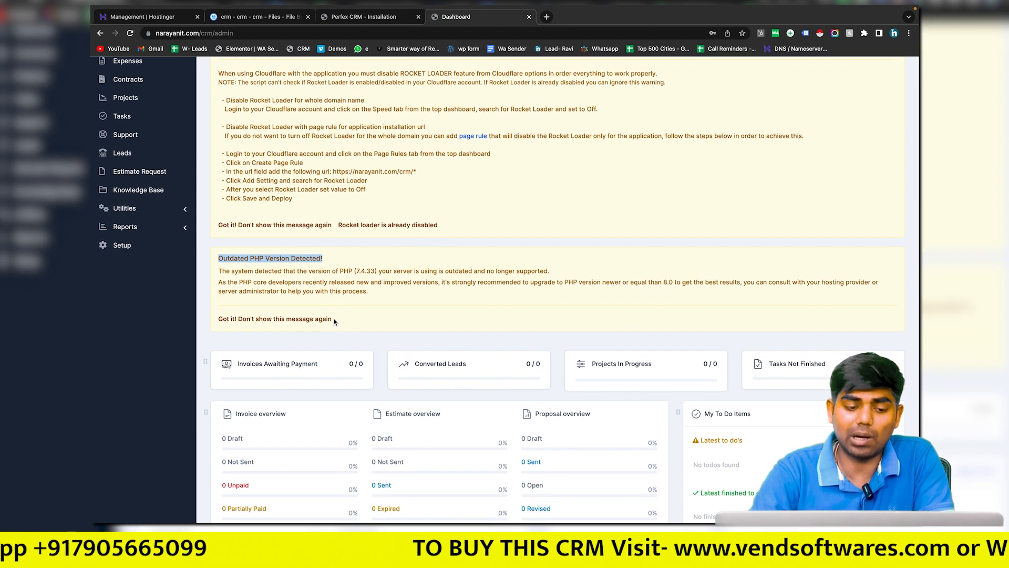
pyautogui.click(371, 265)
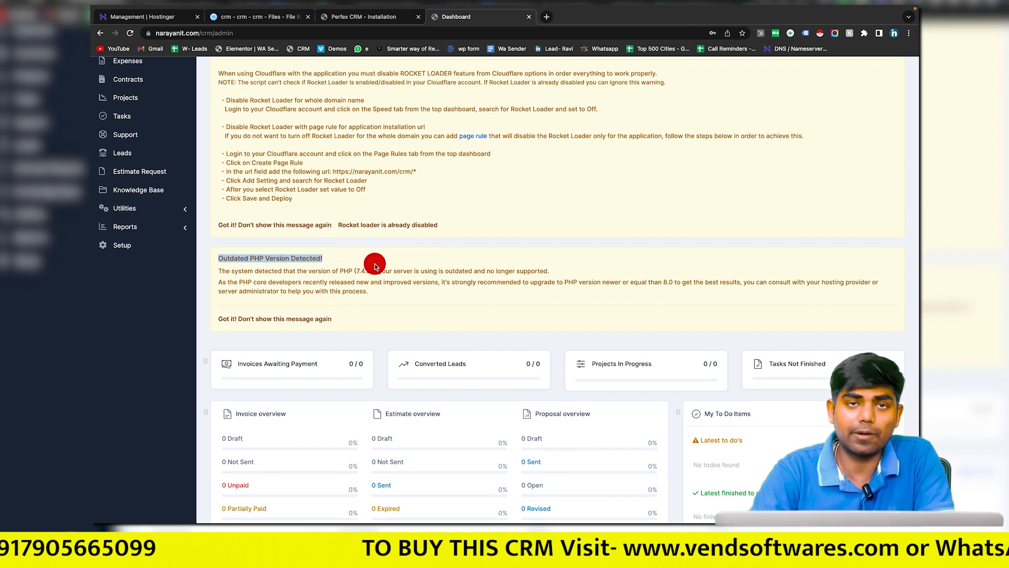
# Step: Find 'php' in the hPanel sidebar and open Advanced > PHP Configuration
pyautogui.click(174, 20)
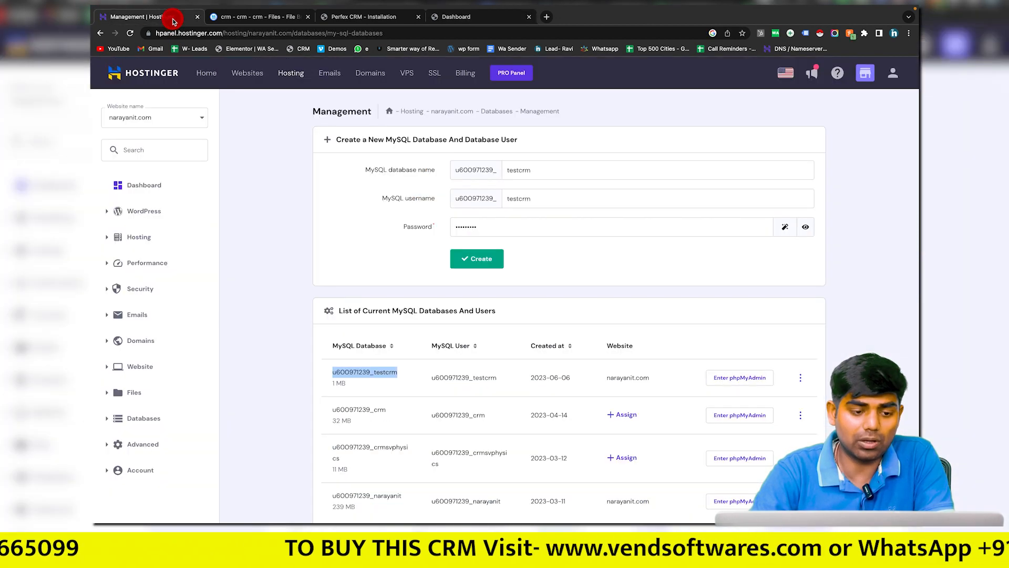
pyautogui.click(150, 152)
pyautogui.write('php')
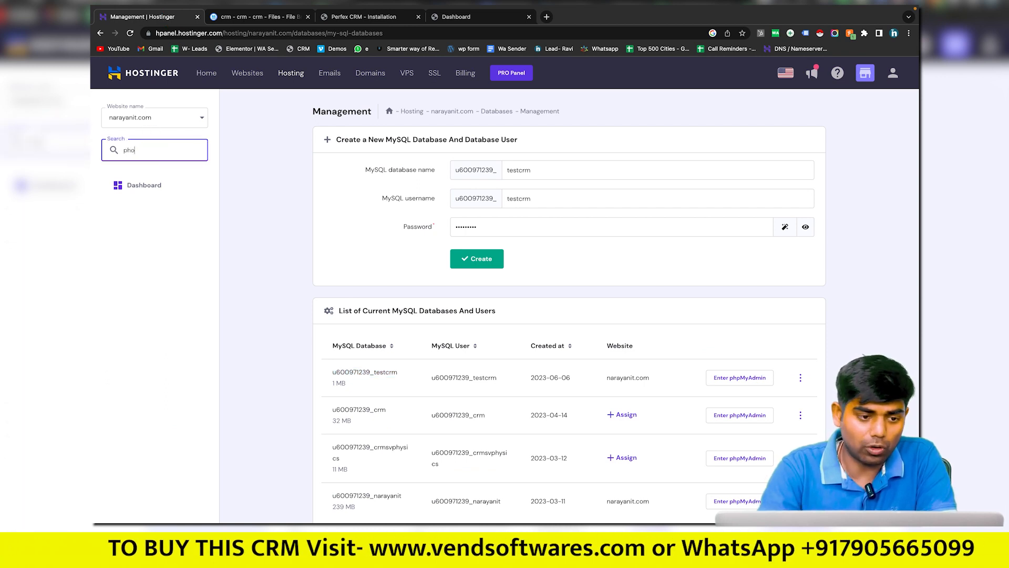
pyautogui.click(157, 255)
pyautogui.click(161, 279)
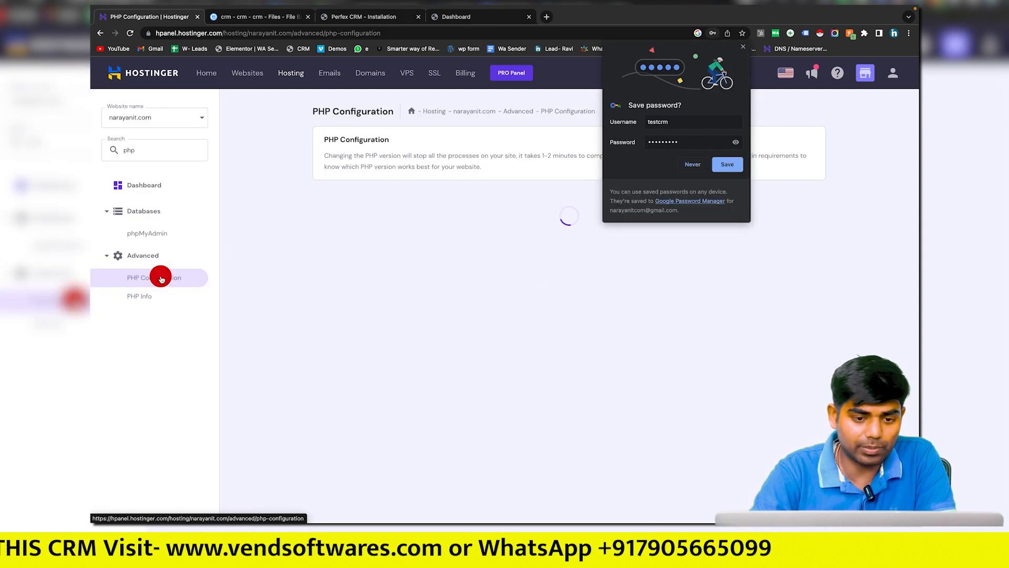
pyautogui.click(695, 163)
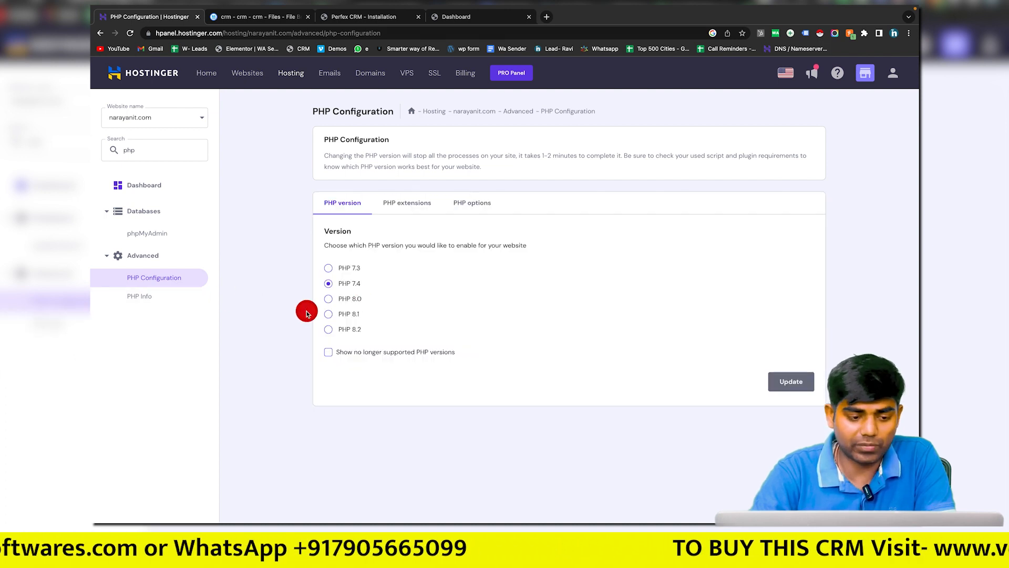
# Step: Switch the website's PHP version to 8.0 and confirm the update
pyautogui.click(329, 299)
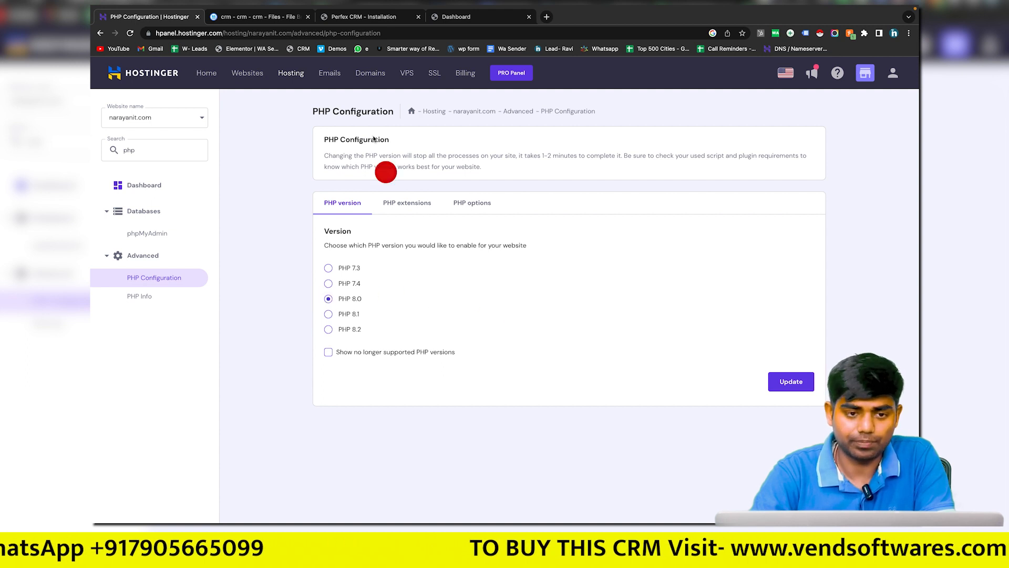
pyautogui.click(797, 380)
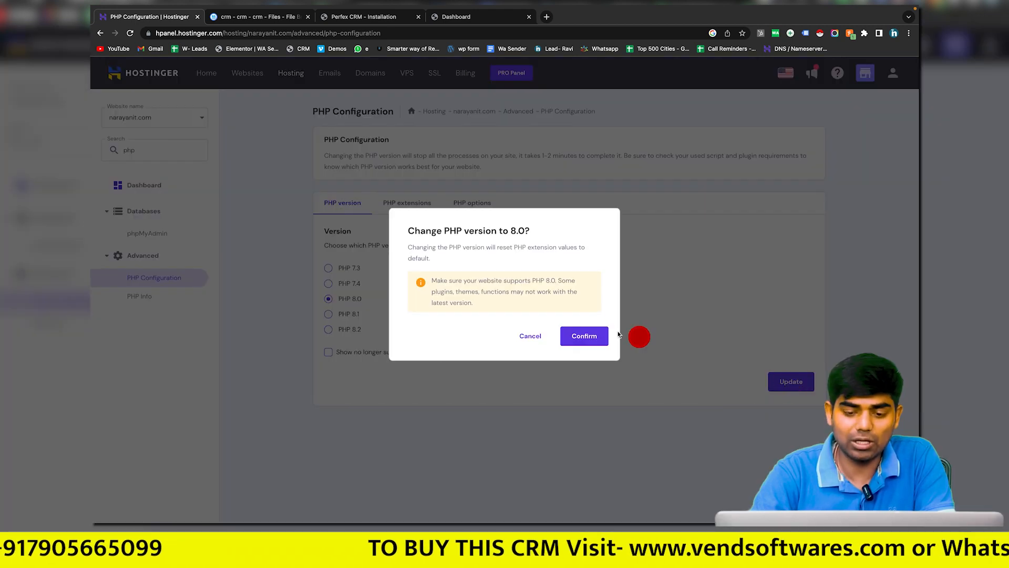
pyautogui.click(586, 338)
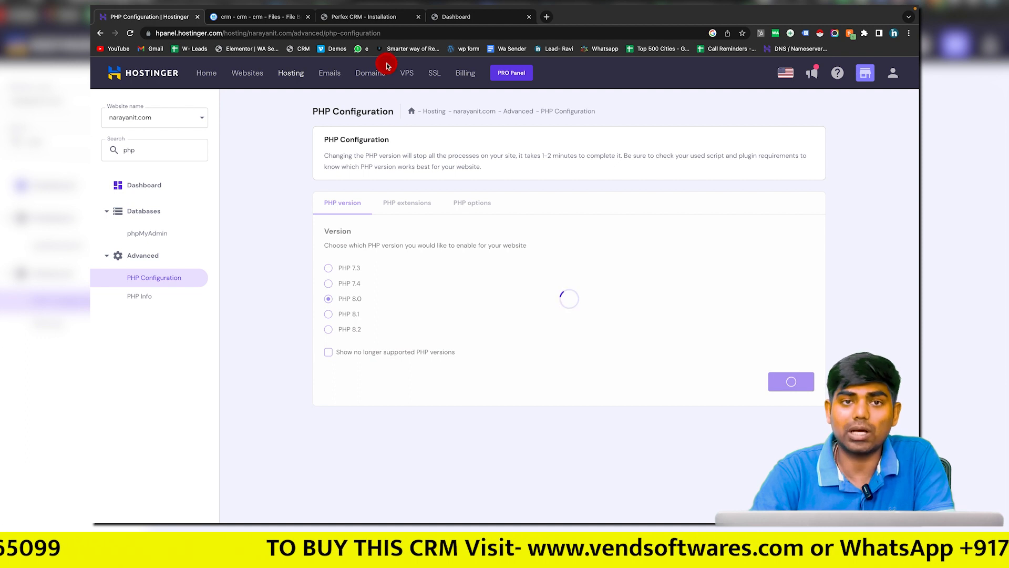
pyautogui.click(465, 18)
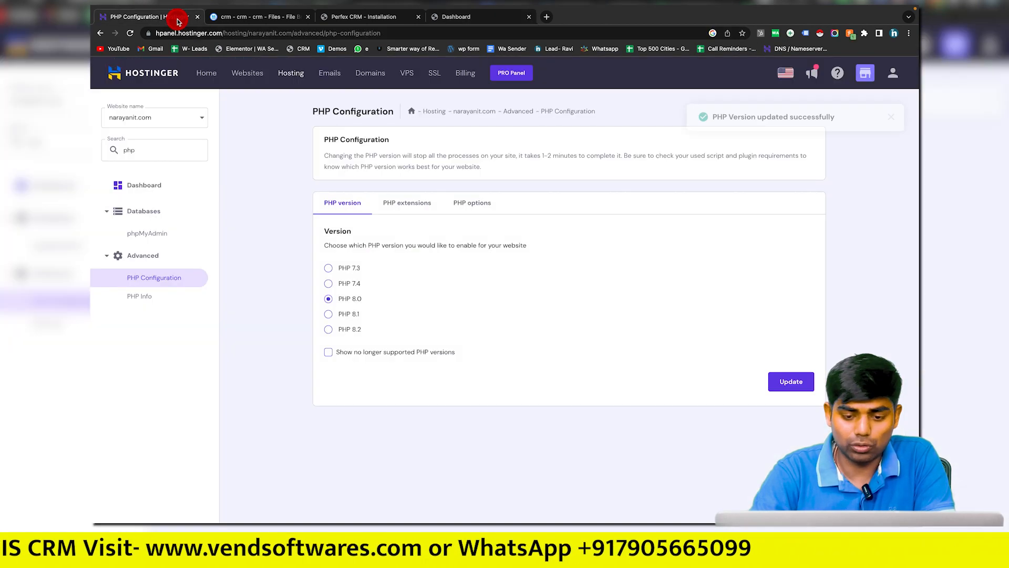
# Step: Check that the PHP update succeeded in hPanel, then reload the CRM dashboard
pyautogui.click(179, 19)
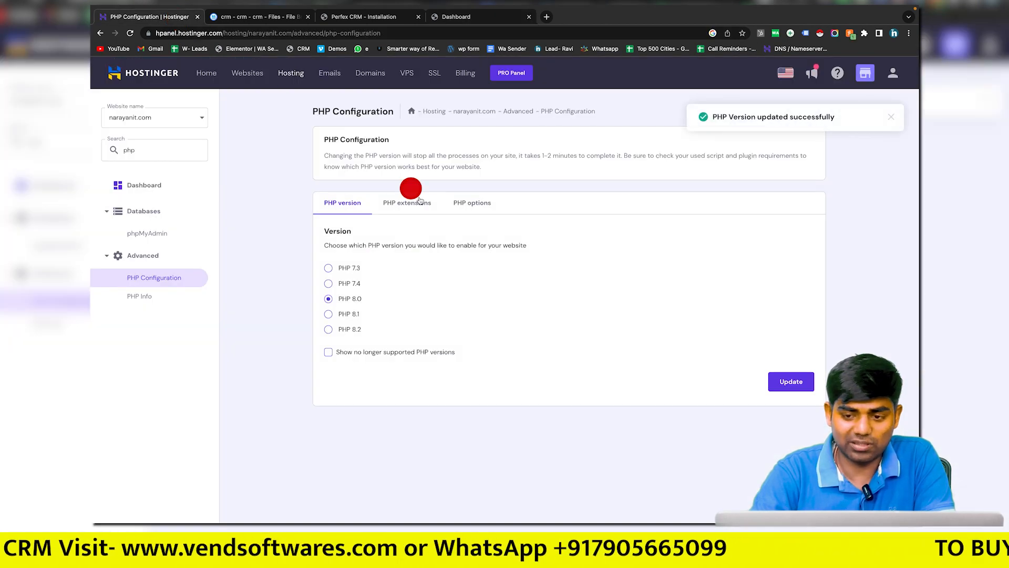
pyautogui.click(455, 16)
pyautogui.hotkey('ctrl', 'r')
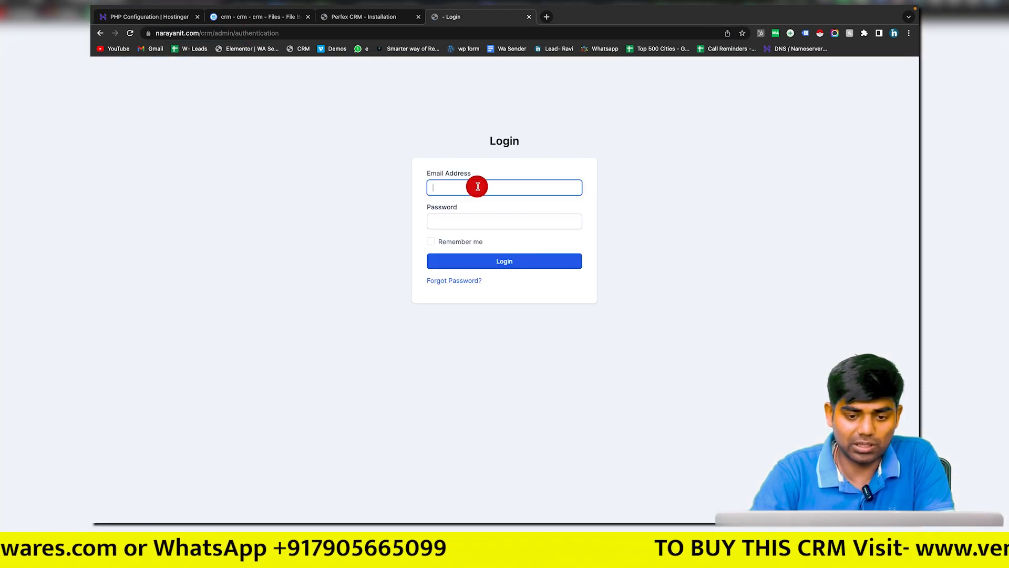
# Step: Log back in as administrator and mark the Rocket Loader notice as already disabled
pyautogui.click(477, 187)
pyautogui.click(504, 209)
pyautogui.click(493, 219)
pyautogui.write('s••••')
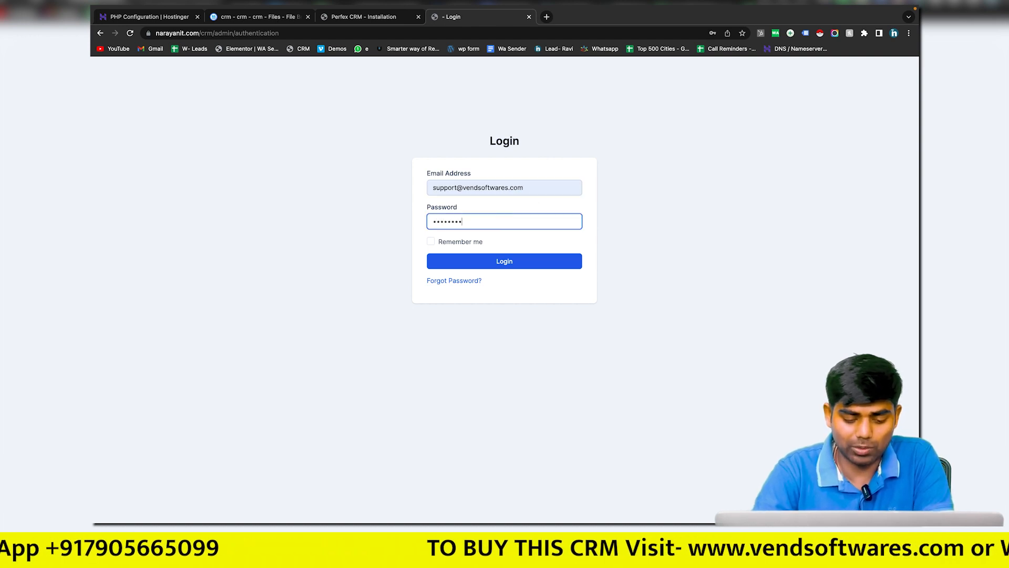
pyautogui.write('••••')
pyautogui.press('Return')
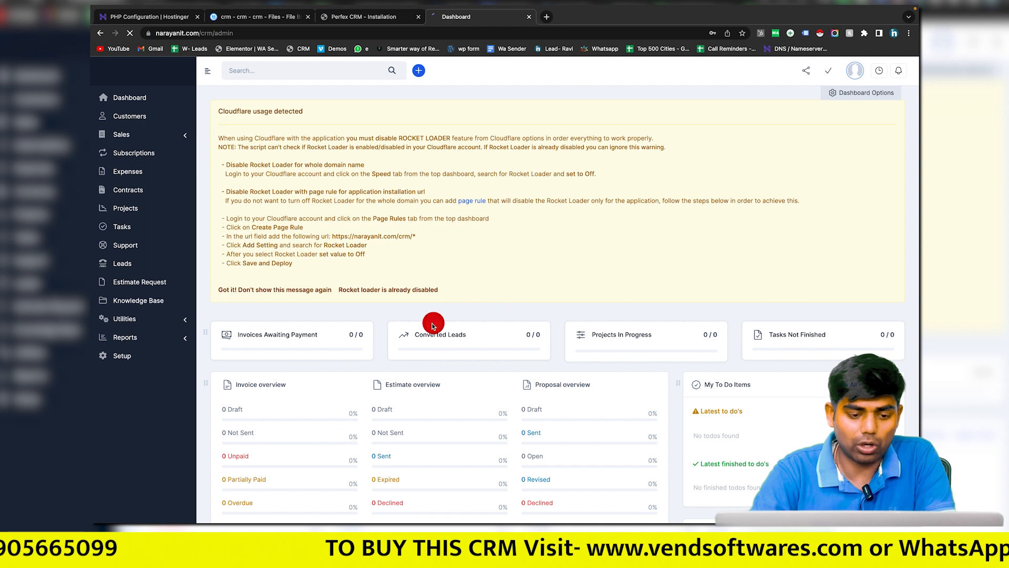
pyautogui.click(419, 291)
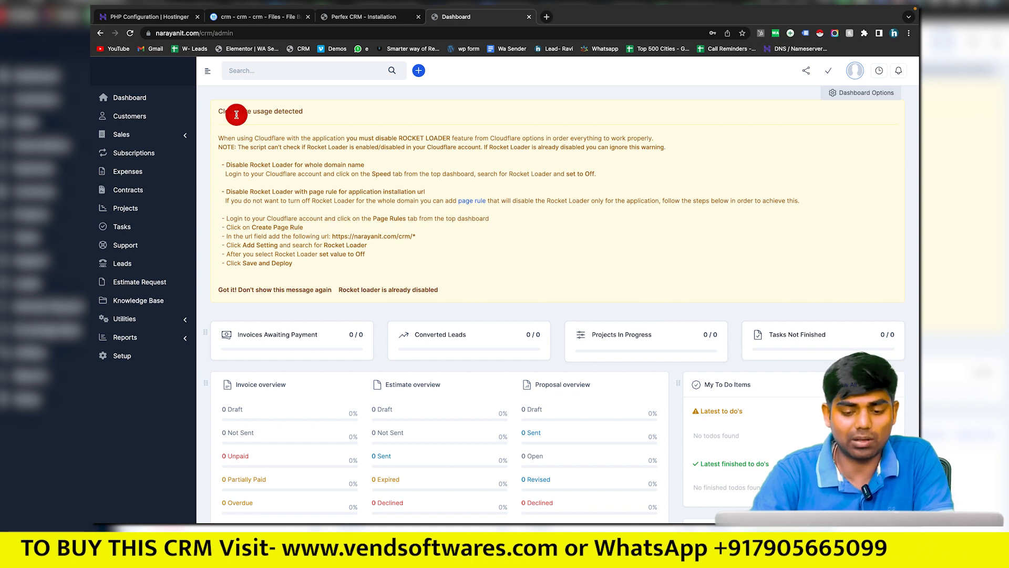
pyautogui.scroll(-1, 237, 113)
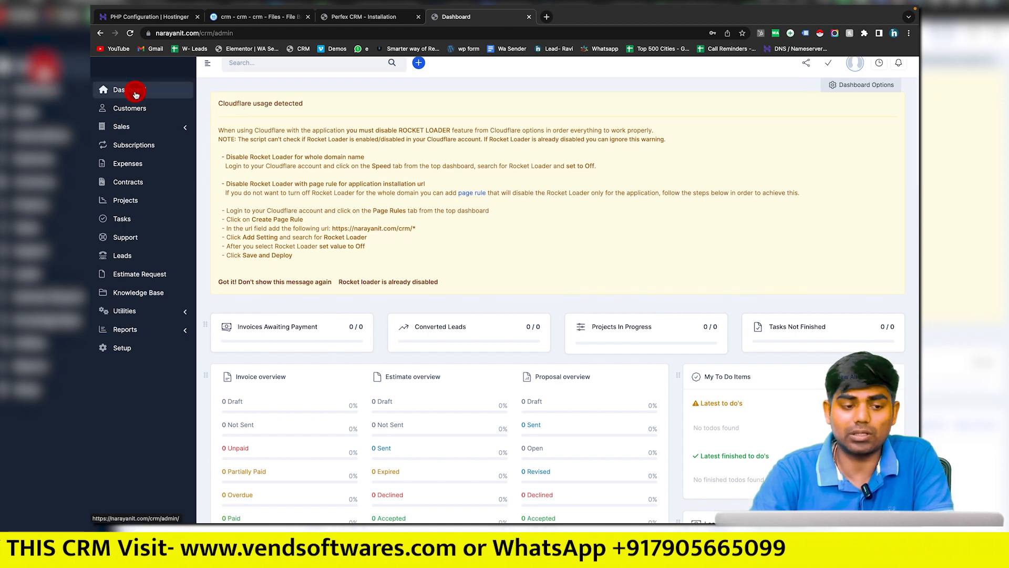